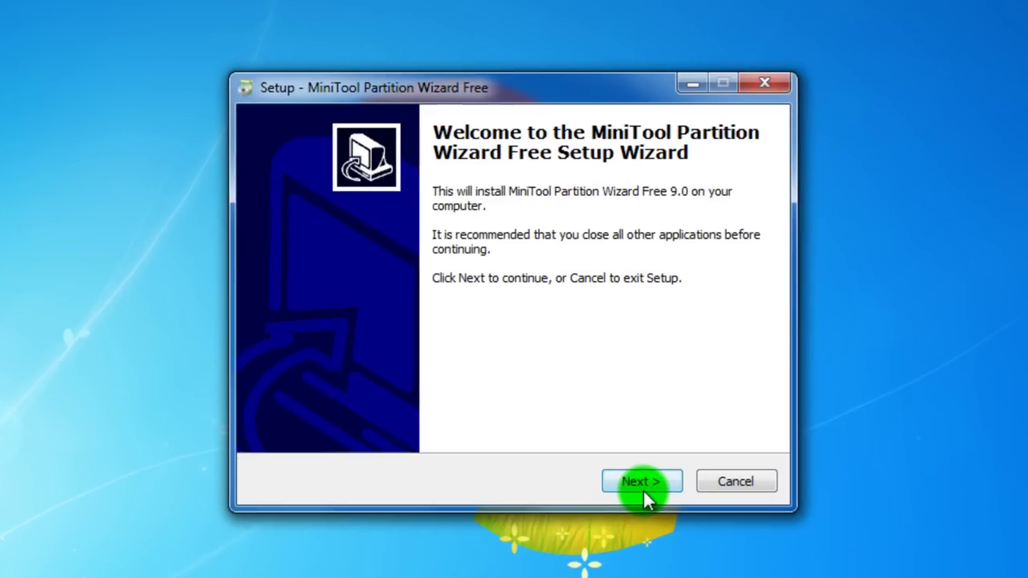
Install MiniTool Partition Wizard Free 9.0 in the default folder with a desktop icon, and launch it when setup finishes
click(657, 481)
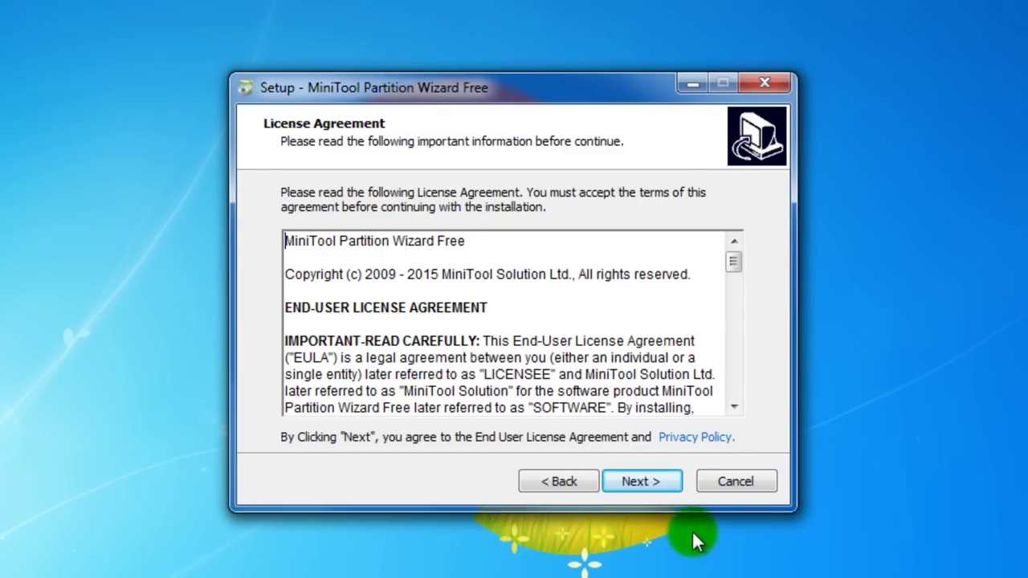
click(664, 485)
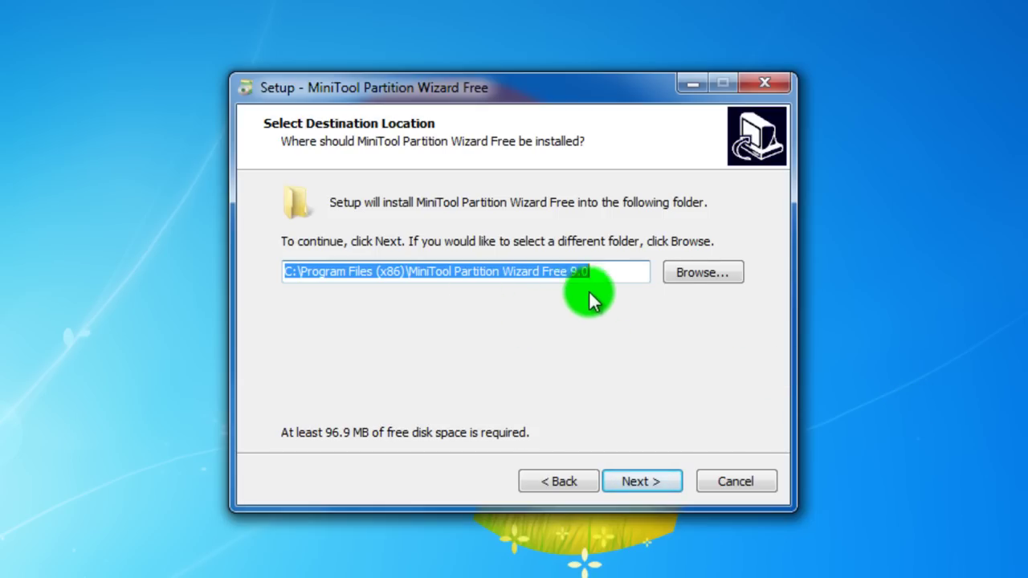
click(661, 481)
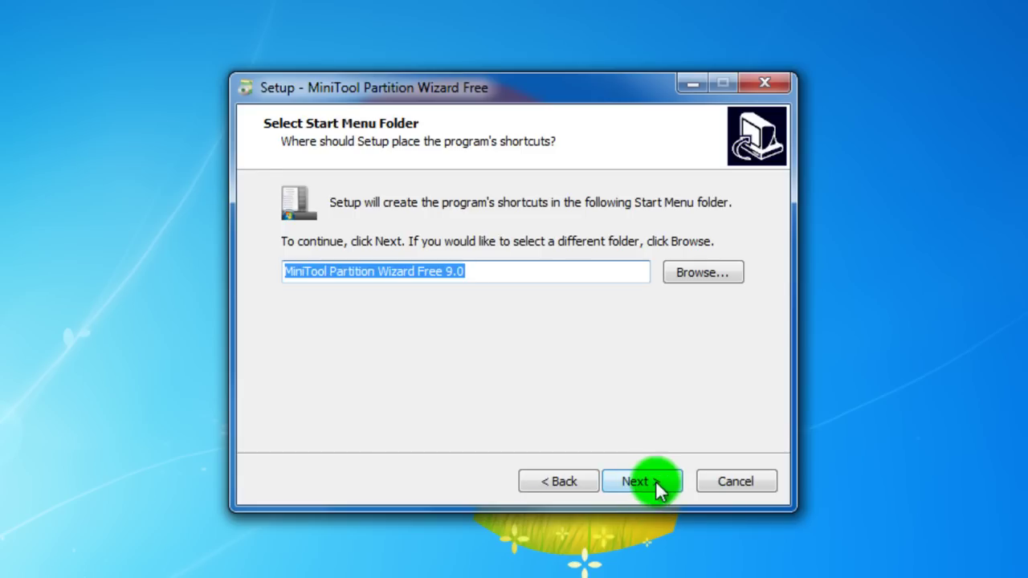
click(655, 480)
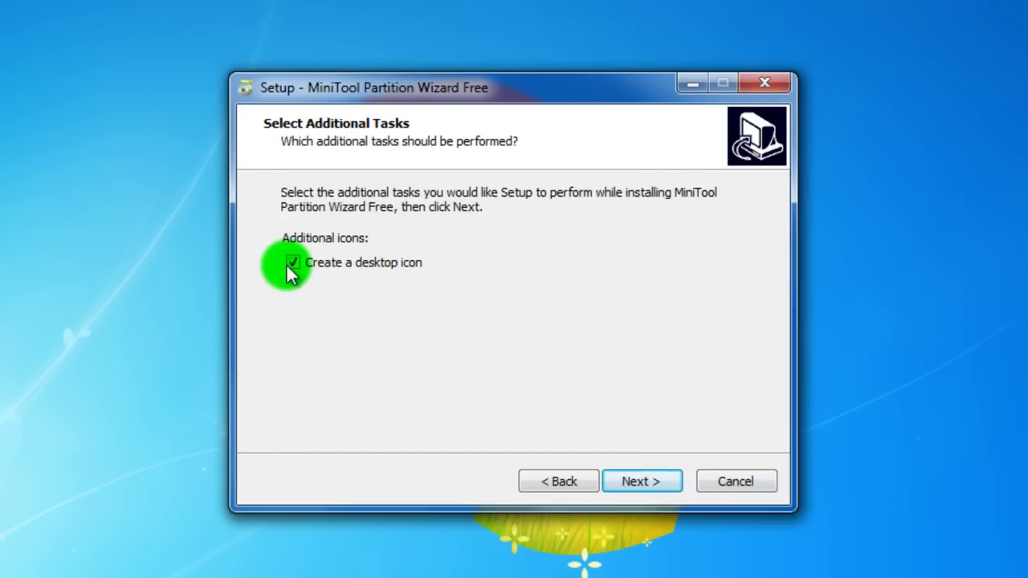
click(649, 481)
click(660, 481)
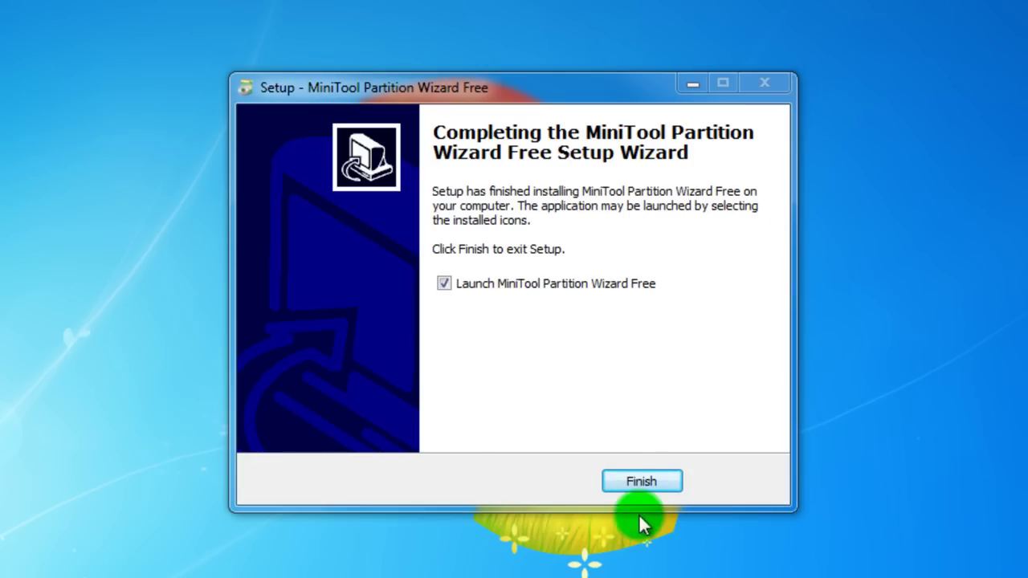
click(624, 476)
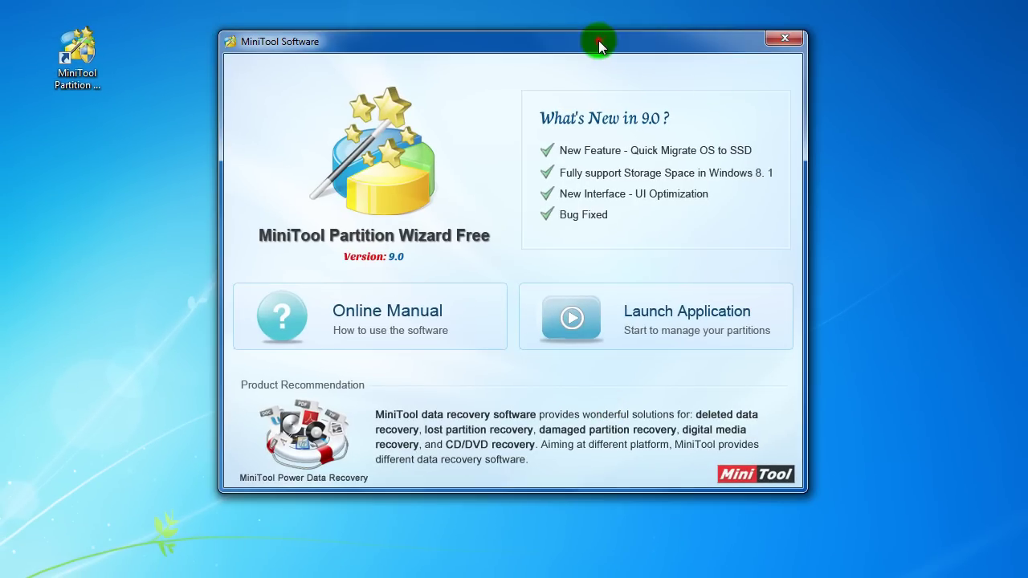
Close the welcome window, reopen MiniTool Partition Wizard from its desktop shortcut and launch the partition manager
click(785, 39)
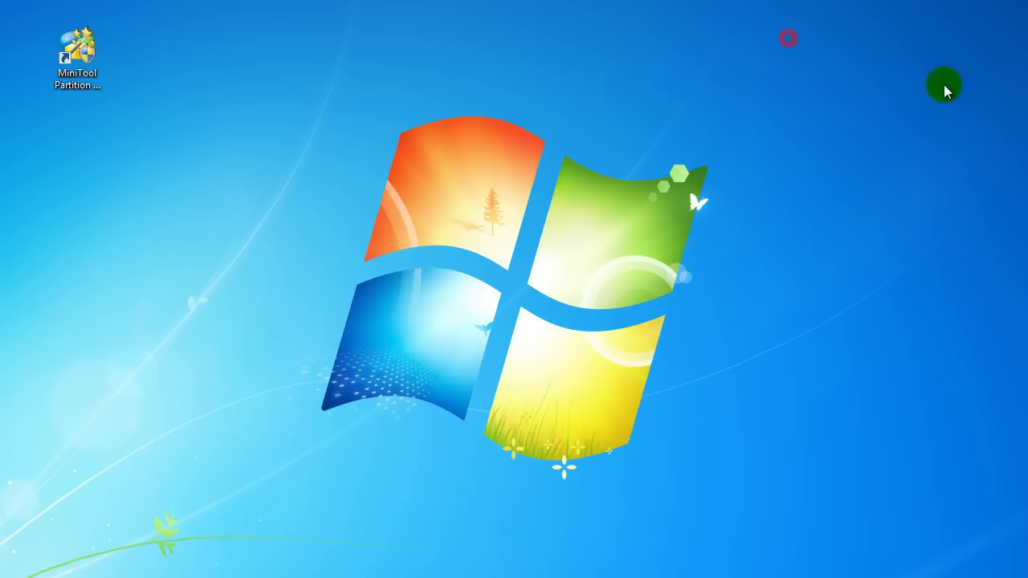
click(87, 54)
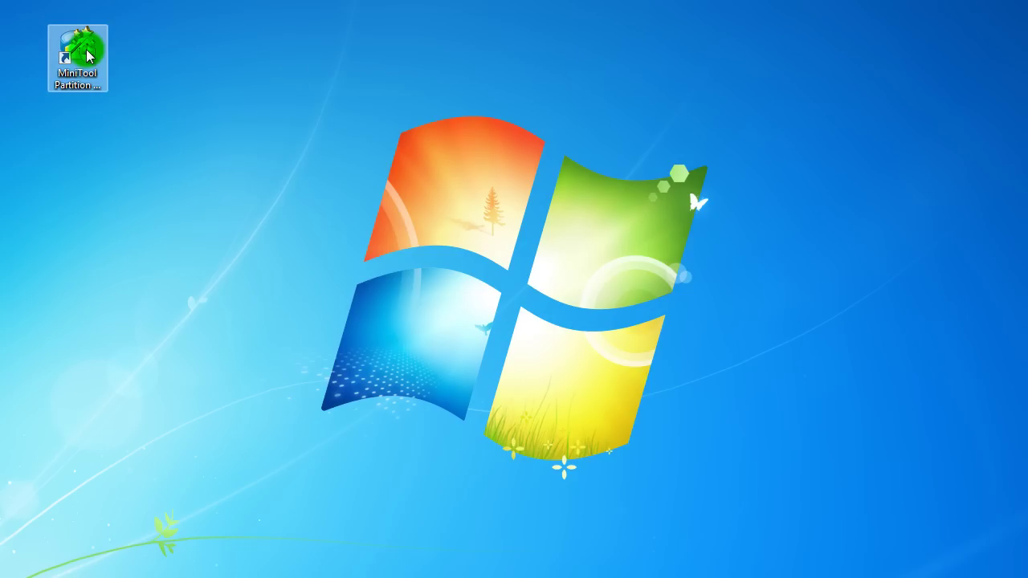
double_click(87, 55)
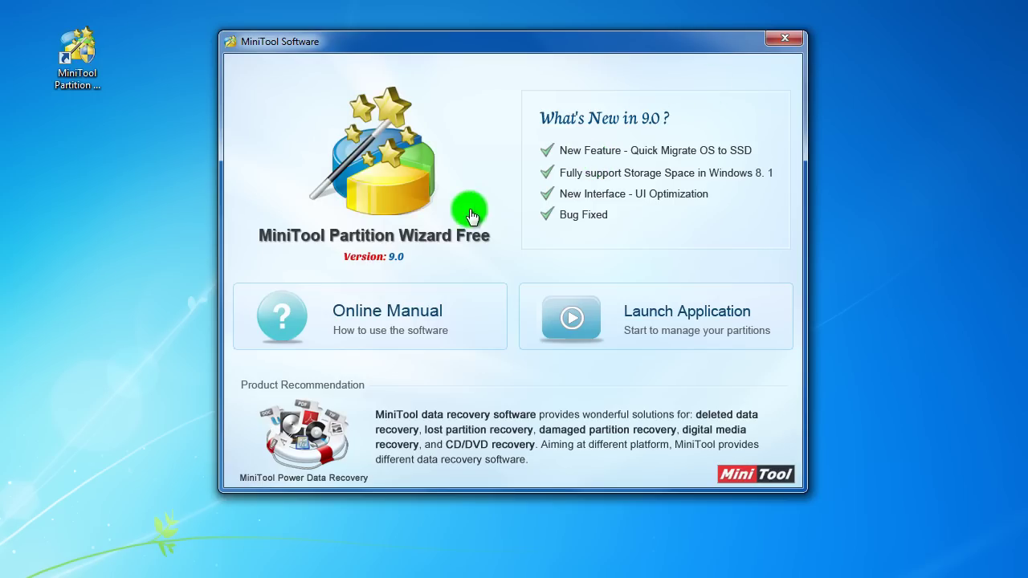
click(594, 321)
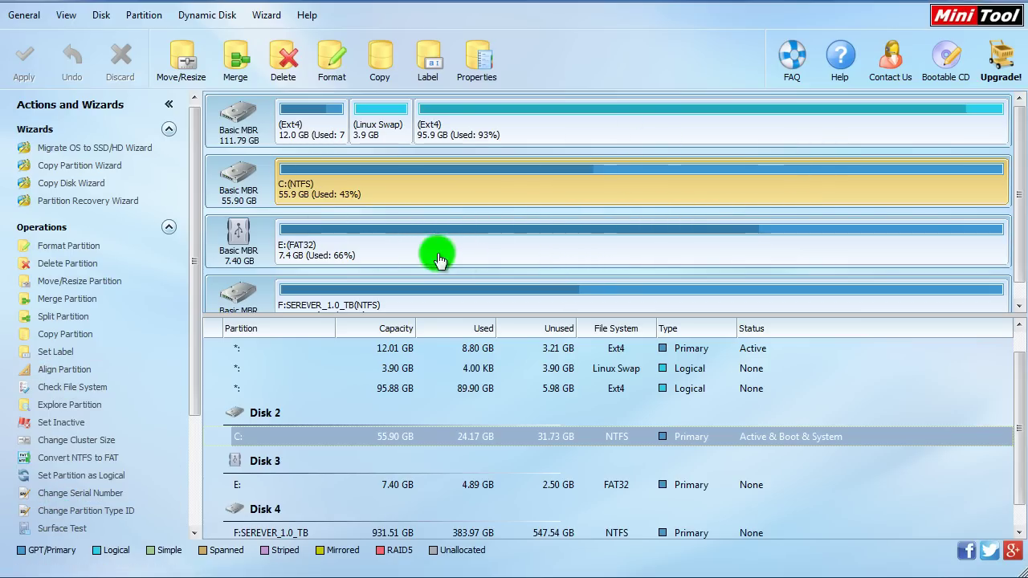
drag(1021, 147, 1020, 126)
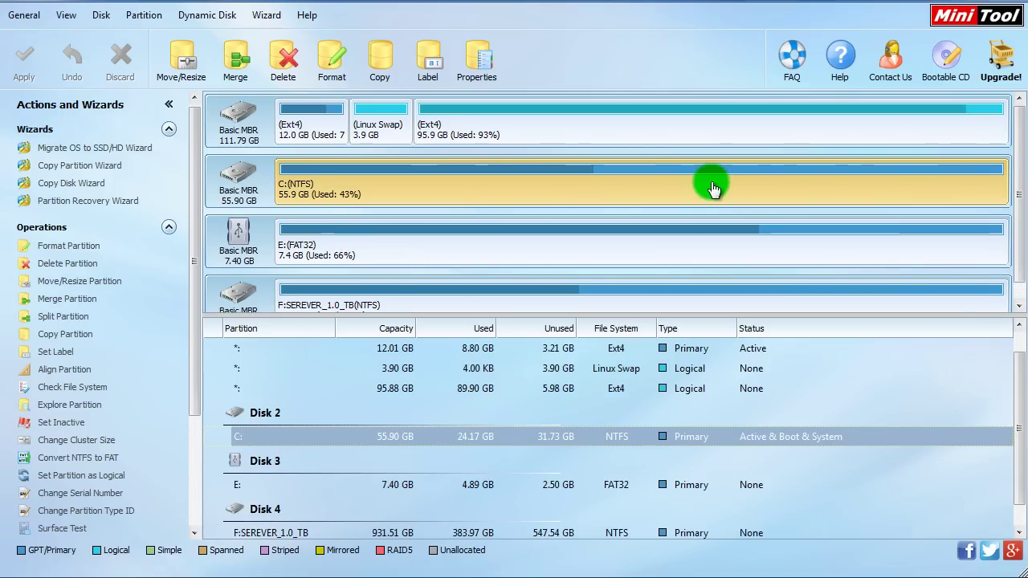
right_click(757, 187)
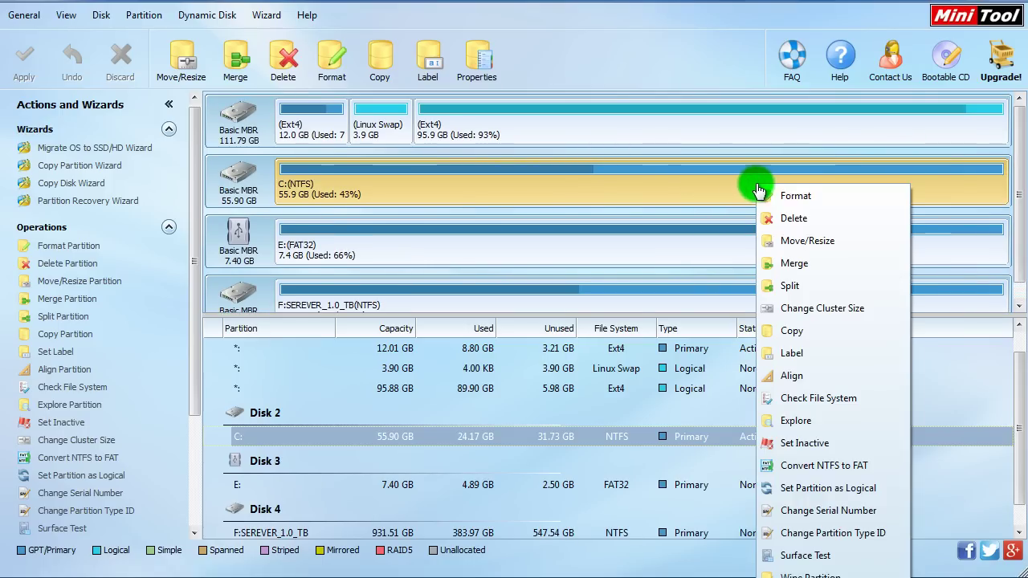
click(820, 250)
drag(717, 234, 574, 222)
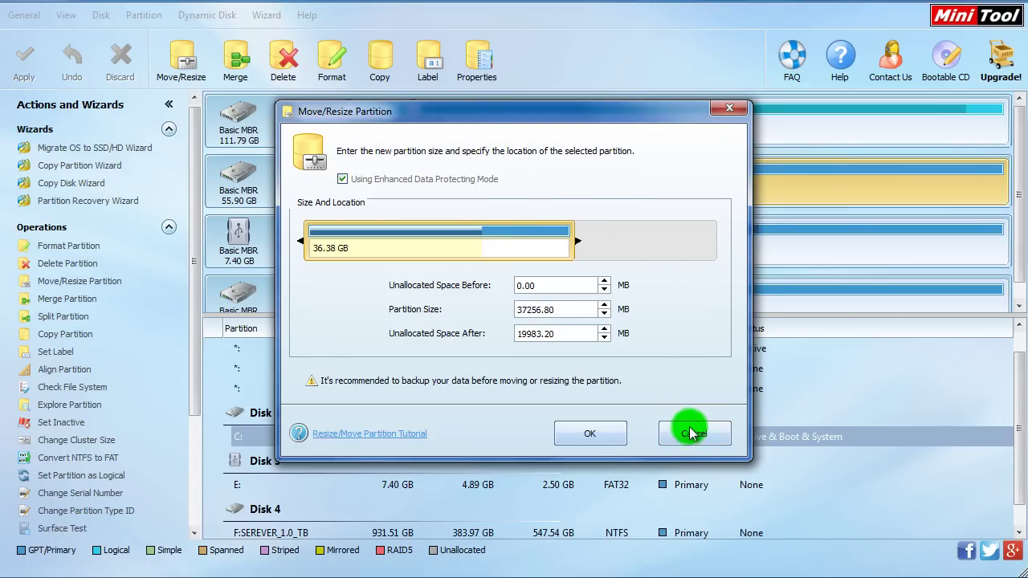
click(692, 434)
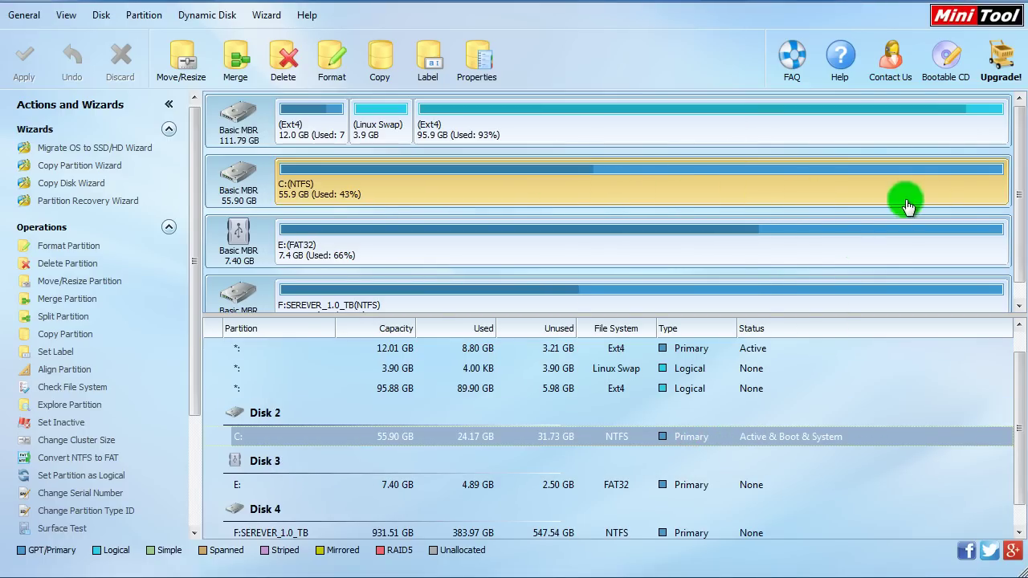
Review the connected disks and their partitions in the disk map and partition list, selecting Disk 1
drag(1013, 170, 1002, 195)
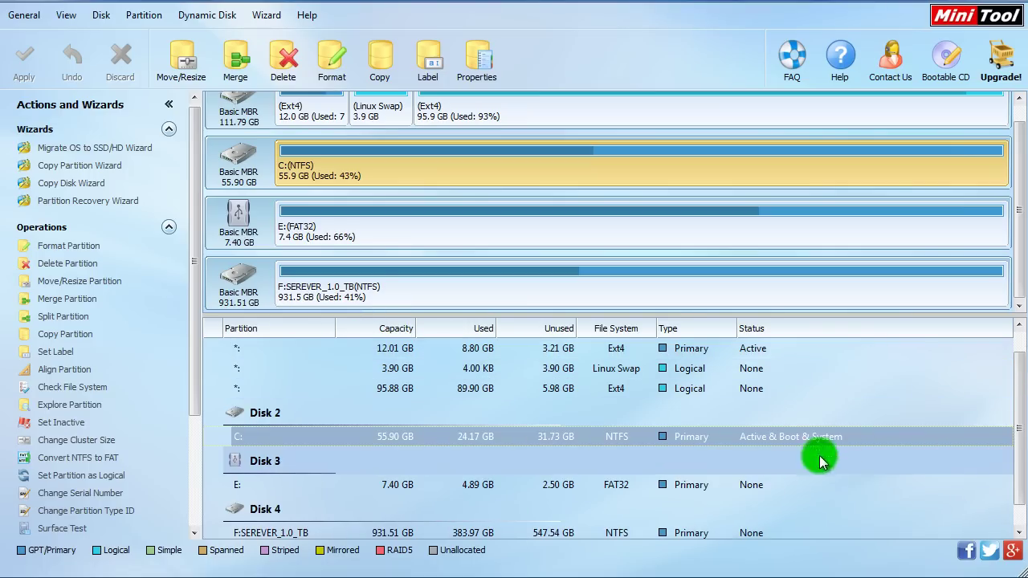
drag(1017, 383, 1018, 349)
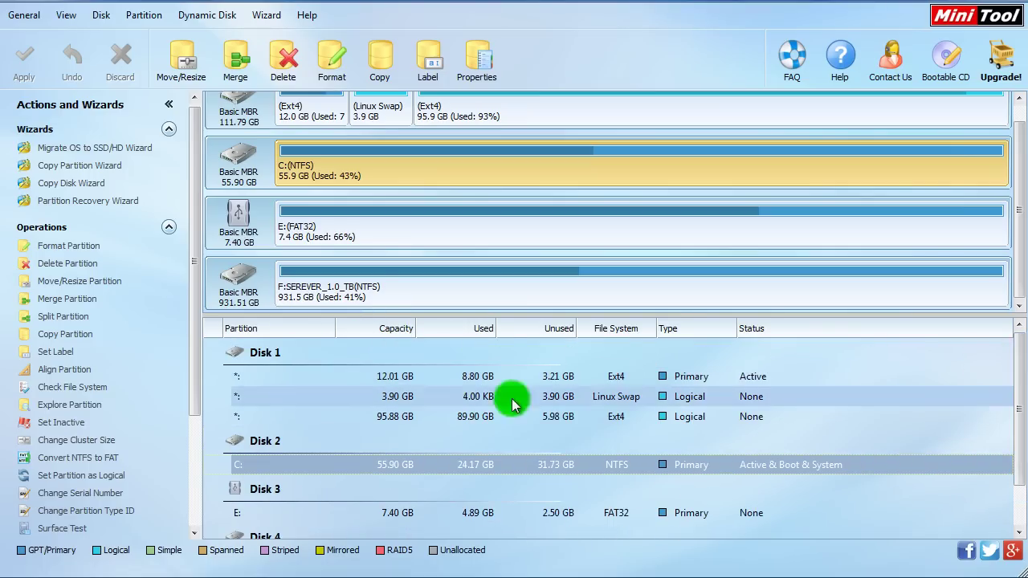
click(320, 353)
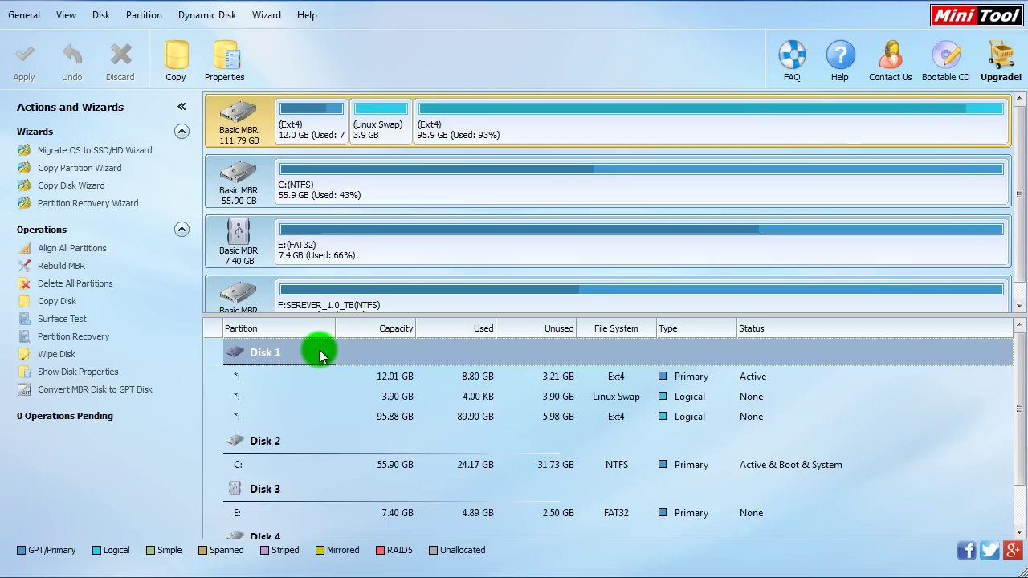
drag(1018, 351, 1018, 326)
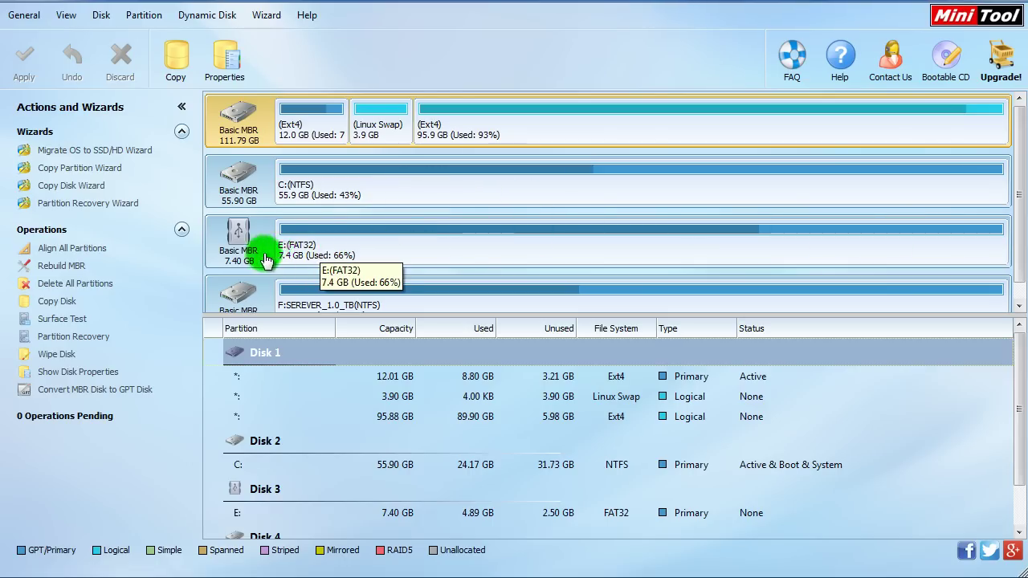
drag(1016, 202, 1018, 228)
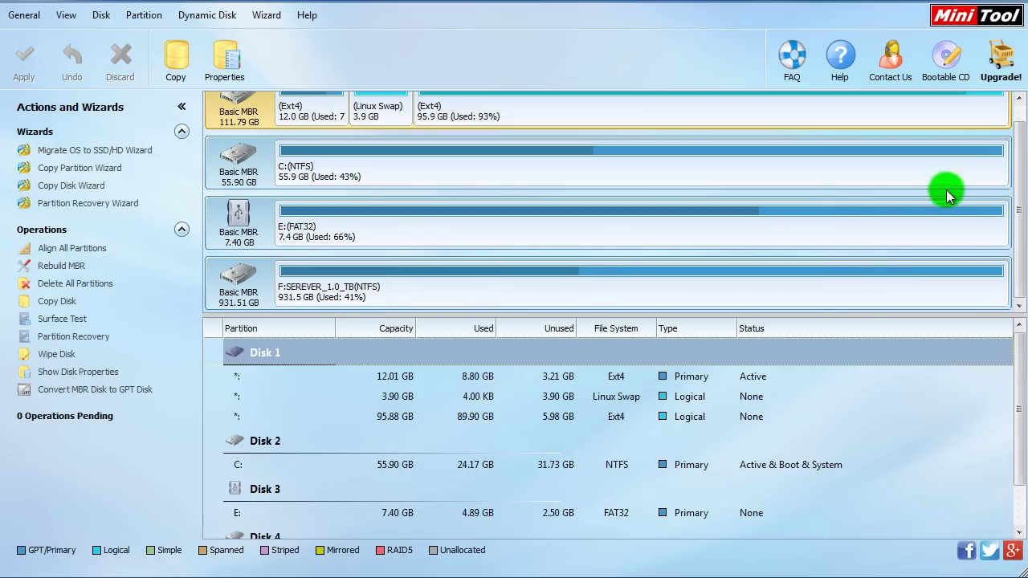
drag(1013, 152, 1013, 127)
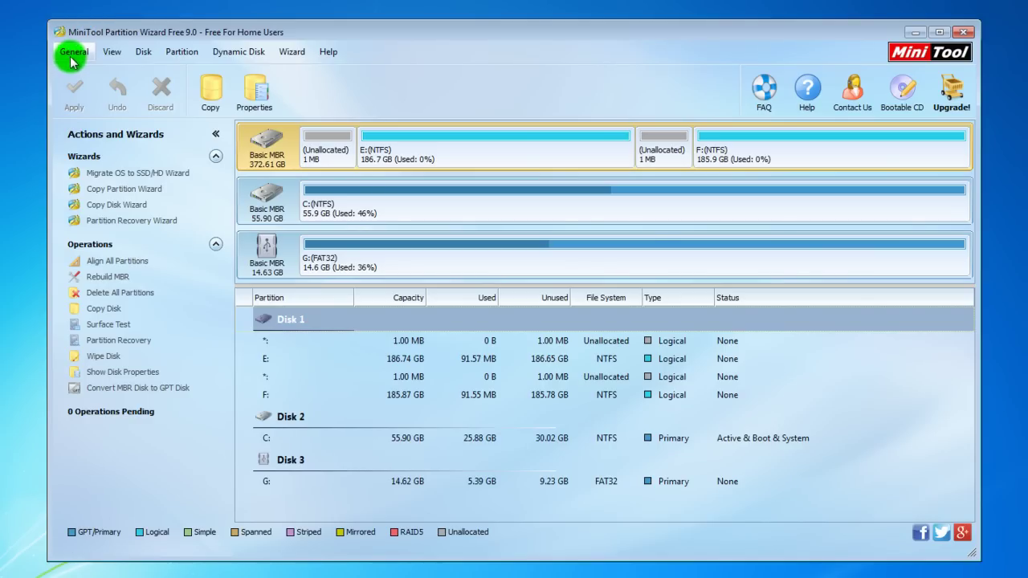
Examine the general, view, disk, partition, dynamic disk, wizard and help commands that the program offers
click(73, 52)
click(74, 73)
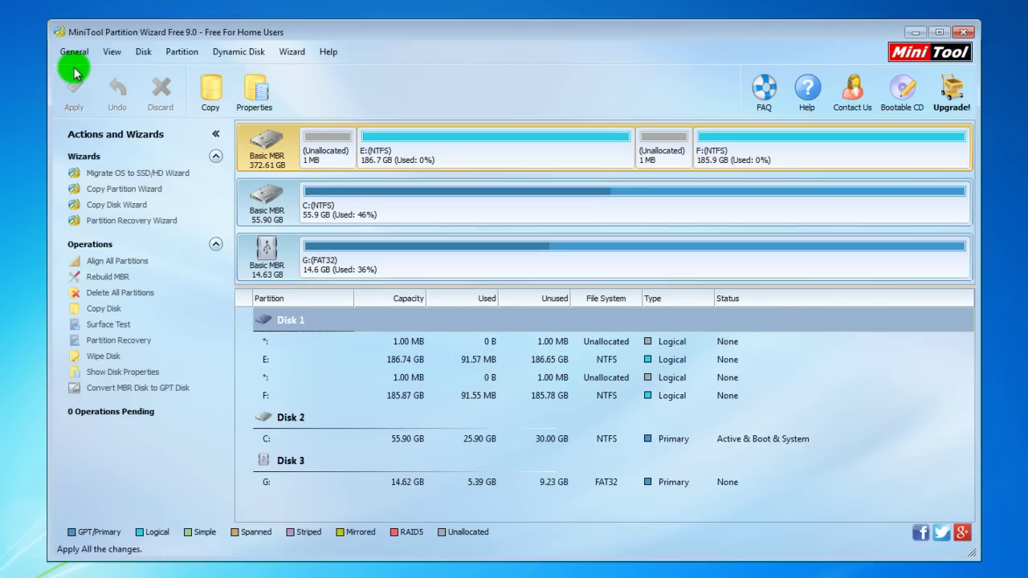
click(112, 53)
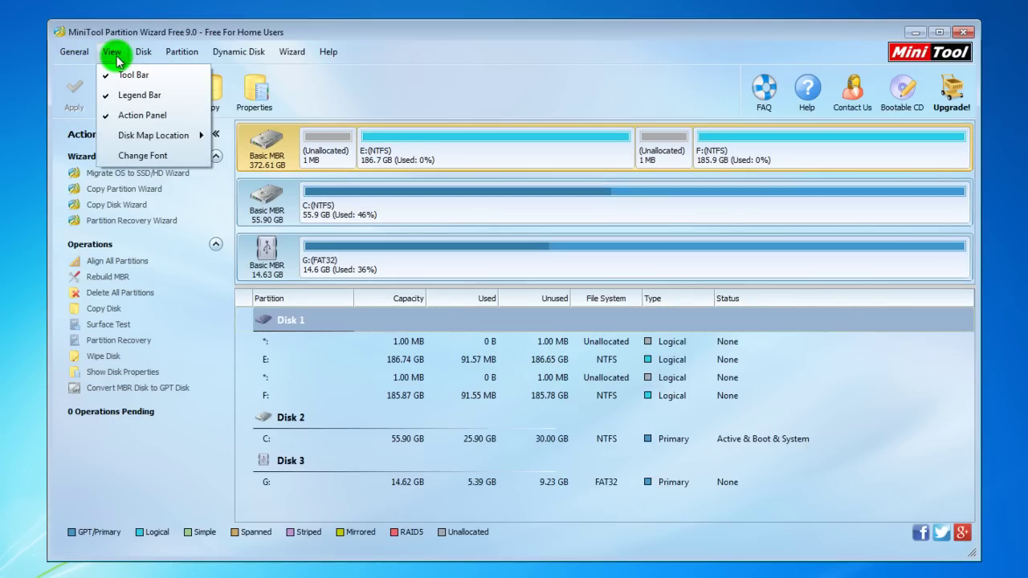
mouse_move(142, 58)
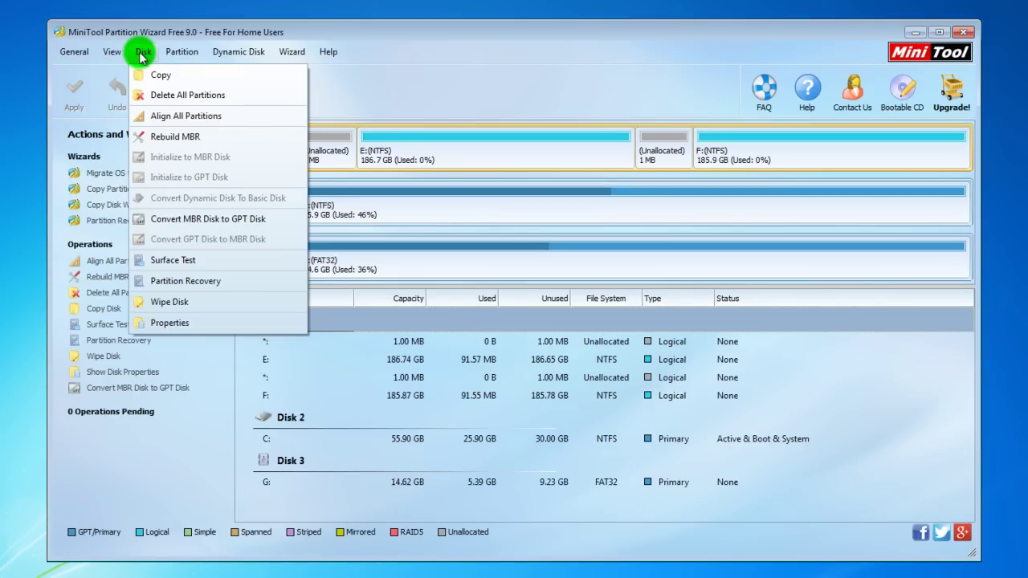
mouse_move(174, 54)
mouse_move(230, 61)
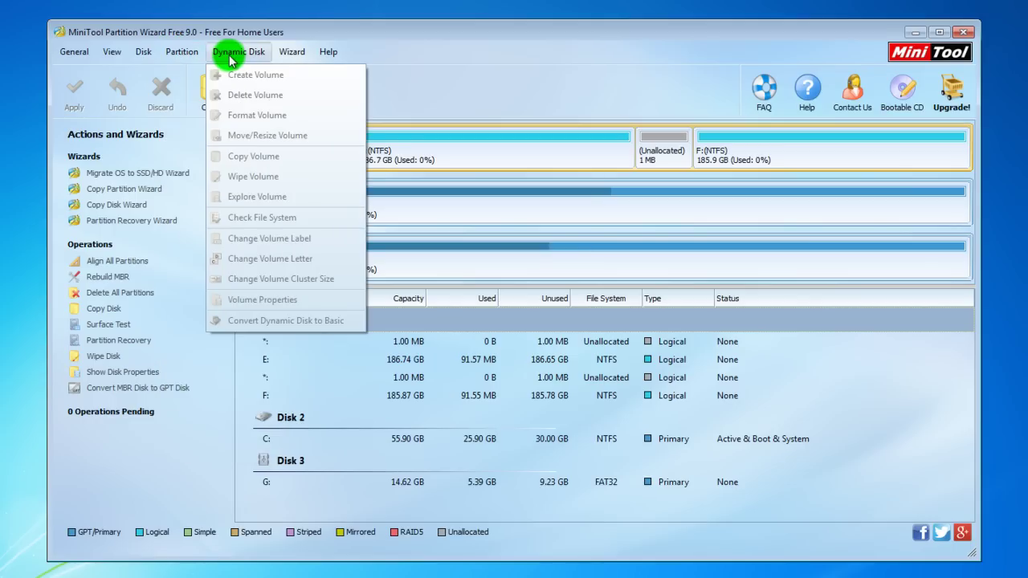
mouse_move(295, 61)
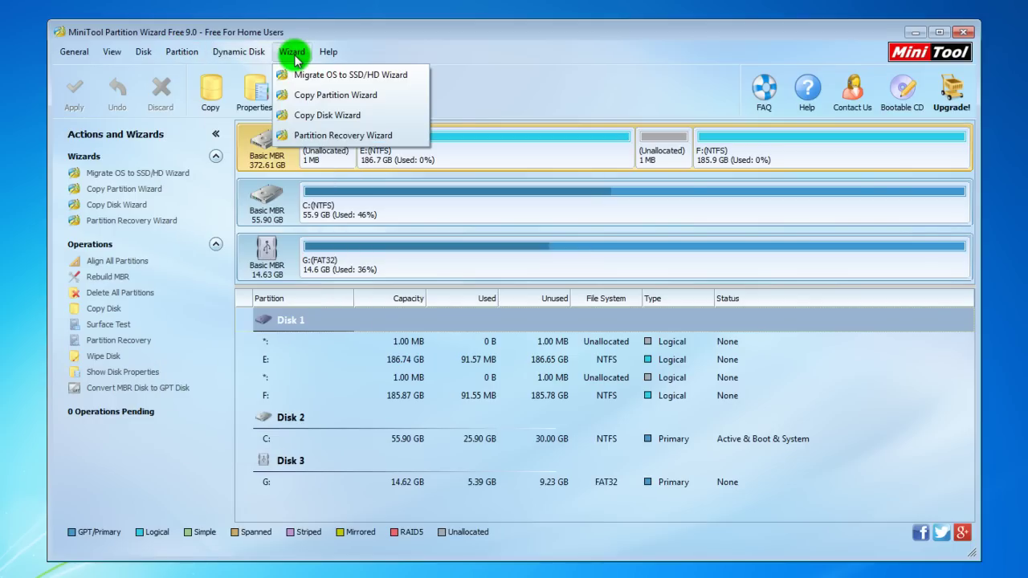
mouse_move(341, 56)
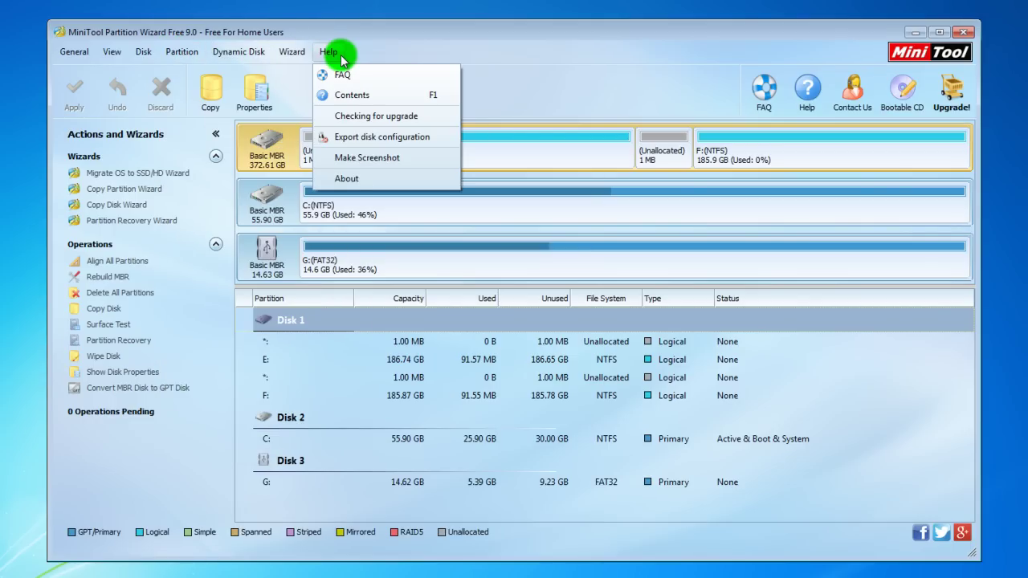
click(557, 60)
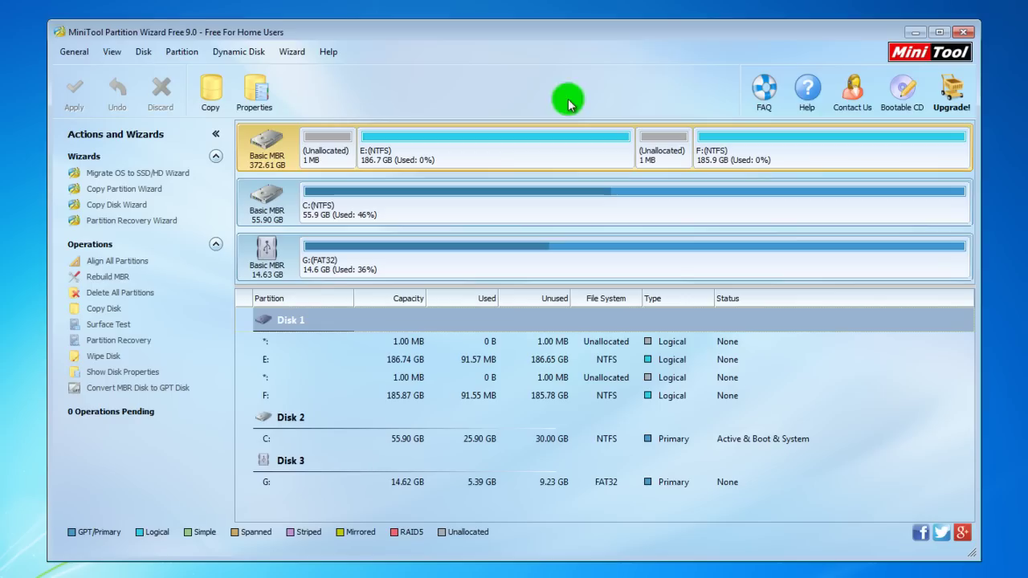
View the Bootable CD web page and its free download of pwfree9.iso, closing the browser without saving the file
click(906, 85)
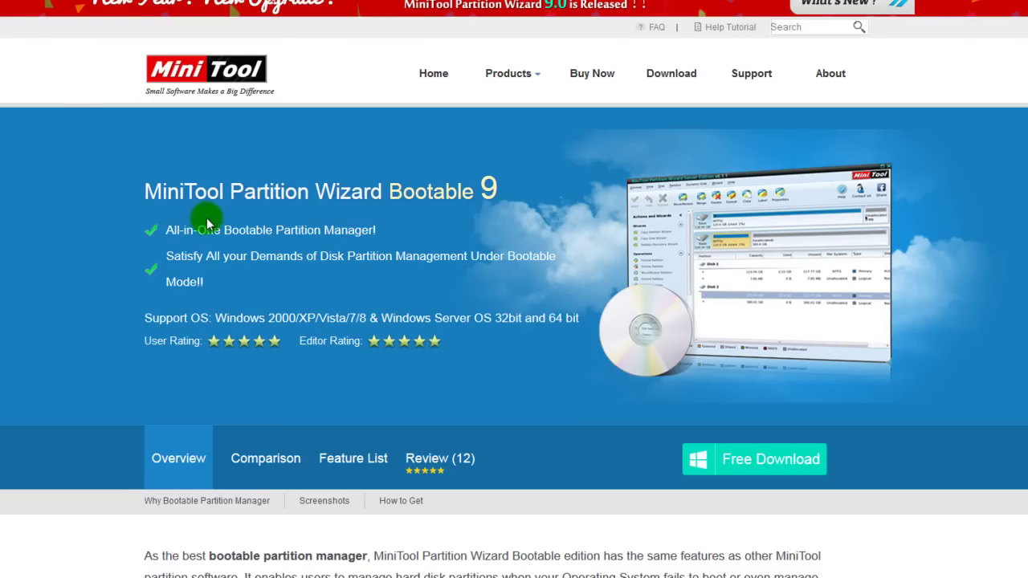
click(768, 468)
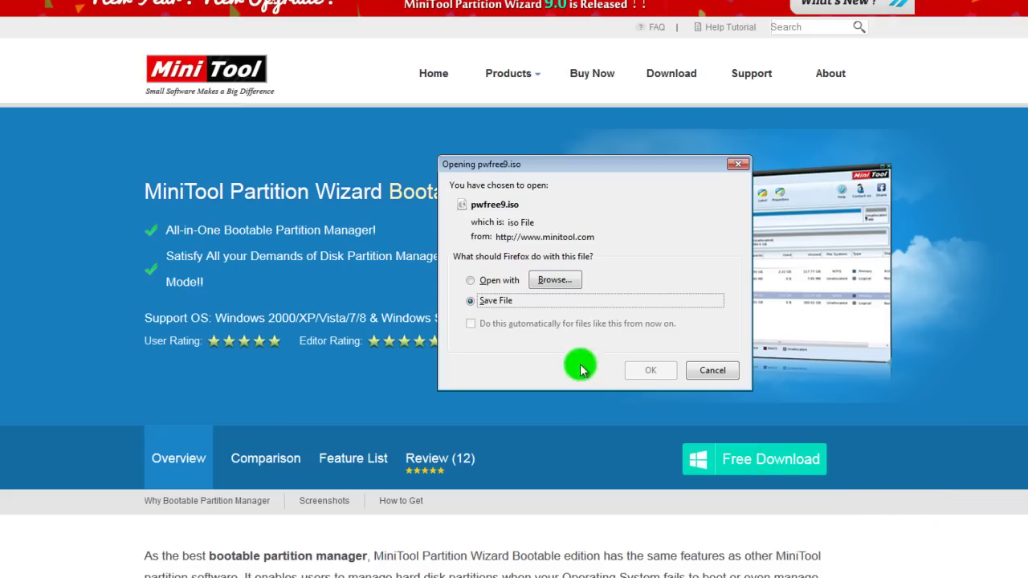
click(717, 376)
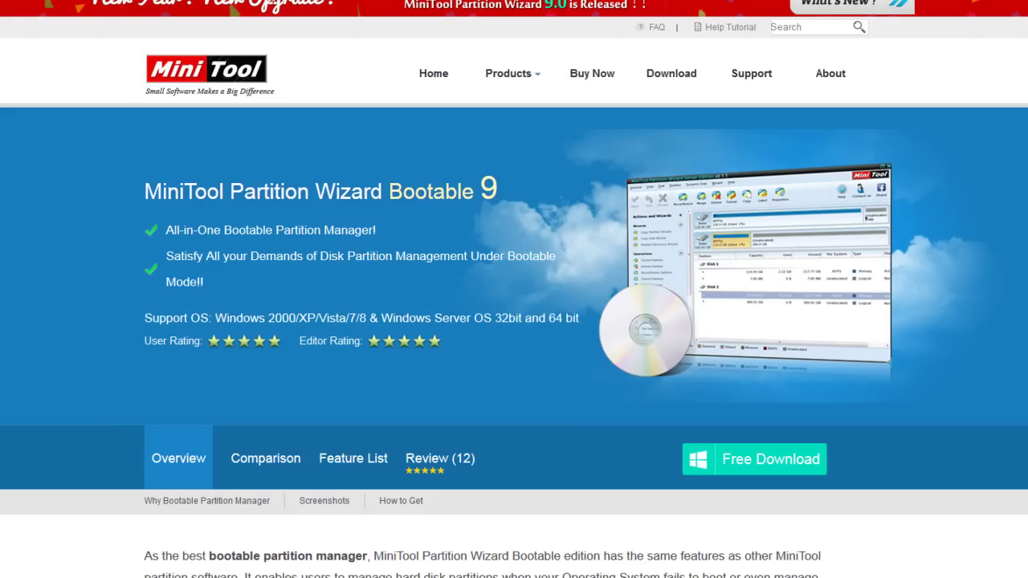
key(alt+F4)
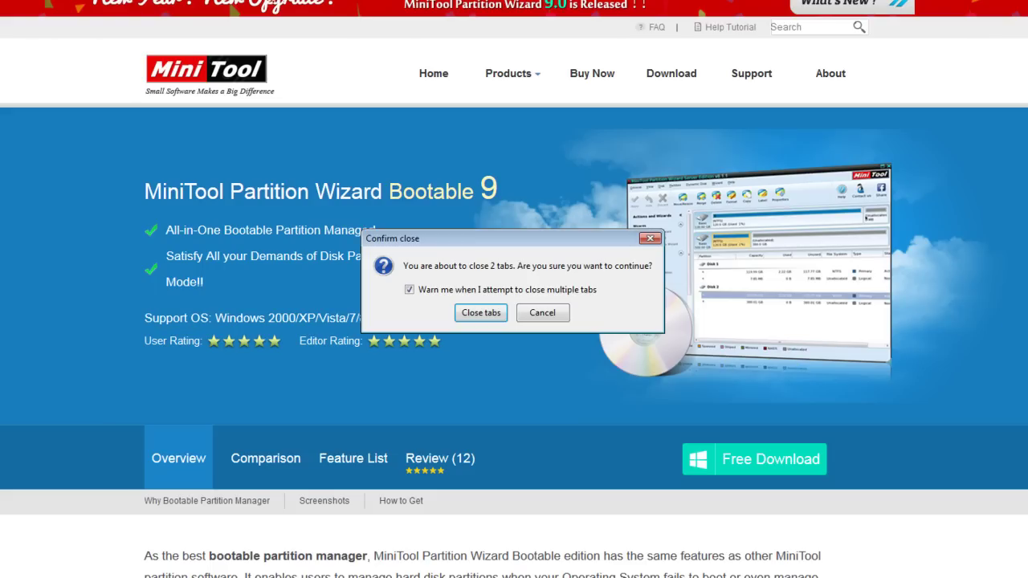
click(479, 313)
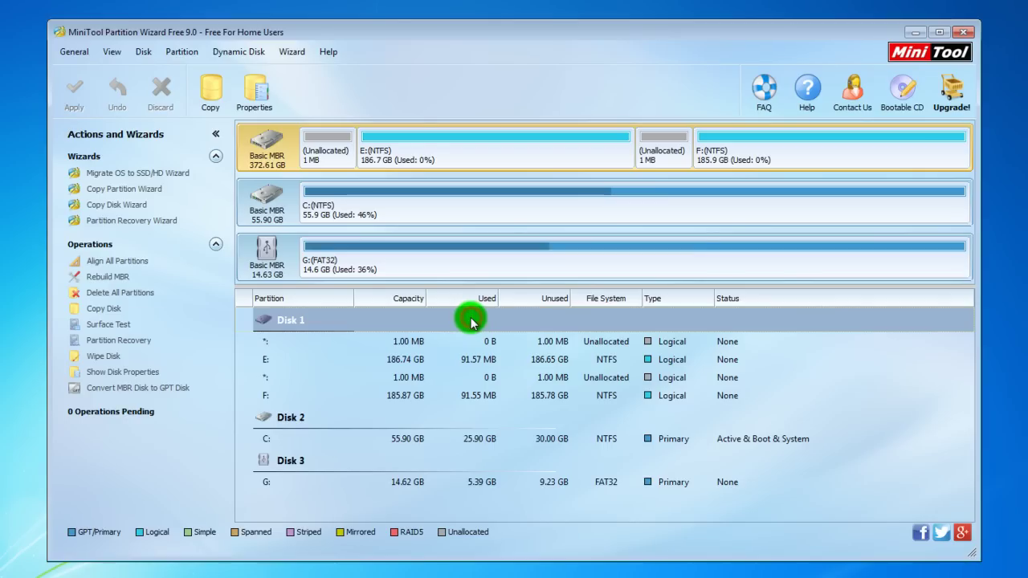
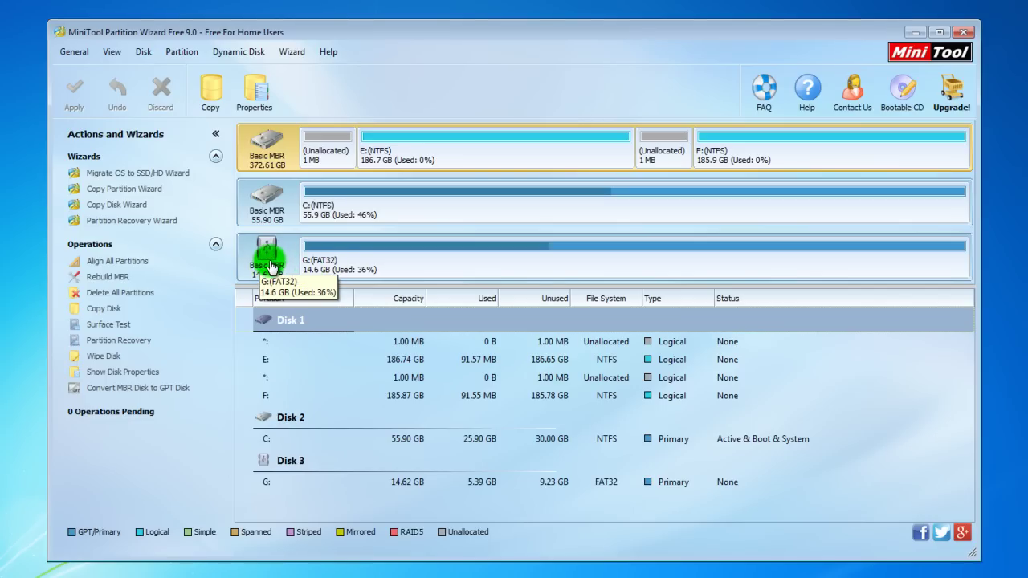
Delete all partitions on Disk 1 and apply the pending changes
click(269, 261)
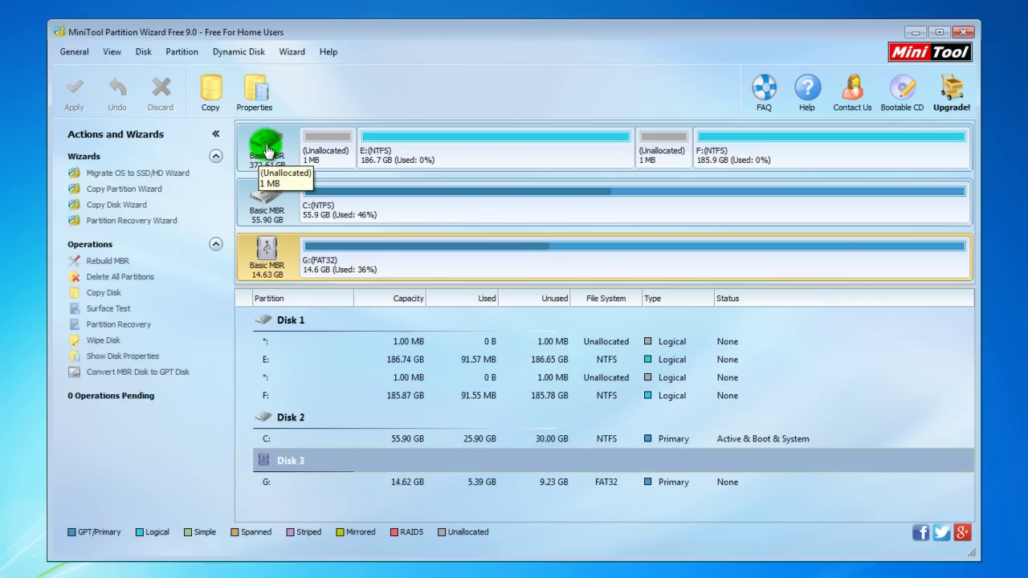
click(268, 150)
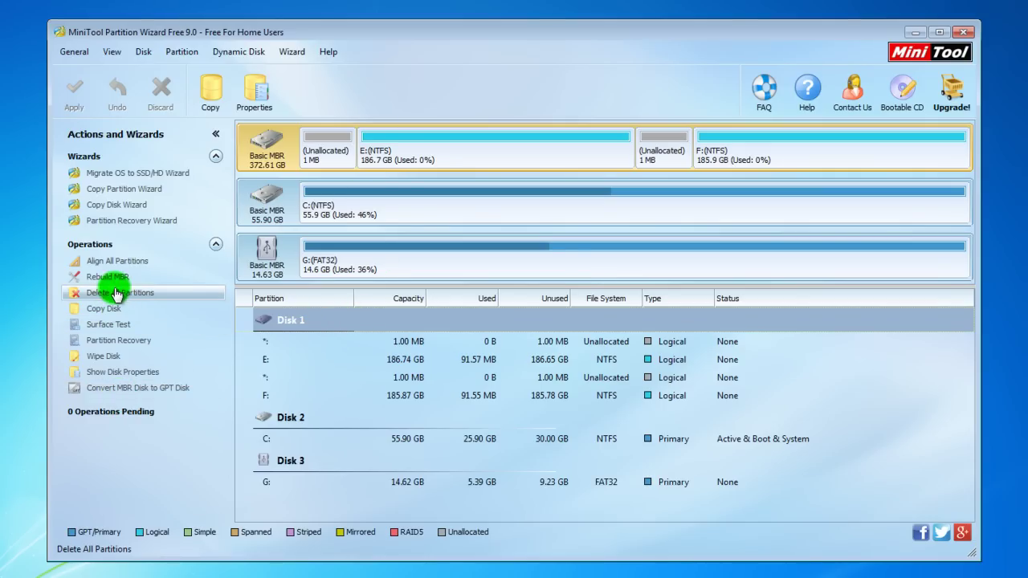
click(163, 297)
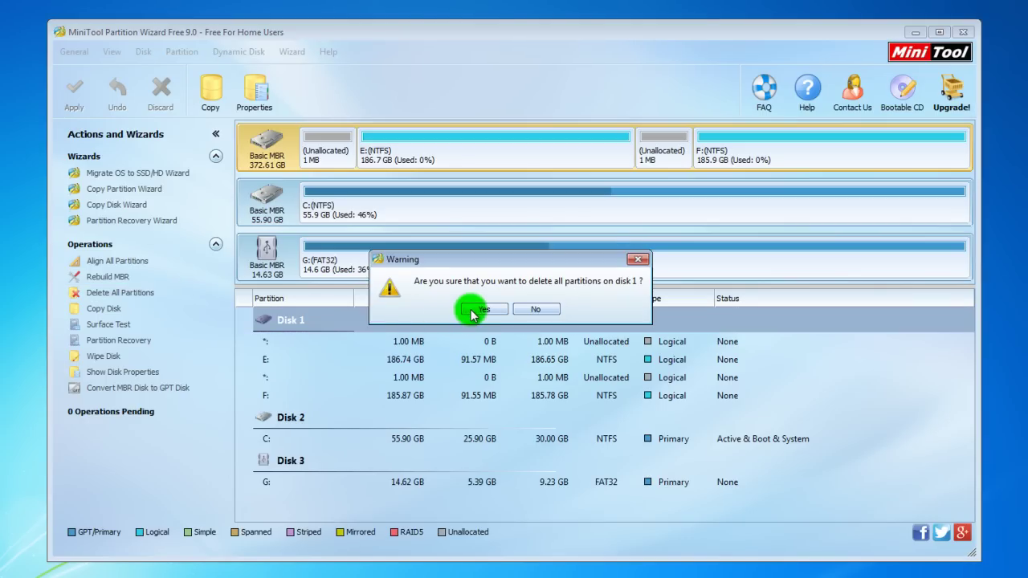
click(470, 313)
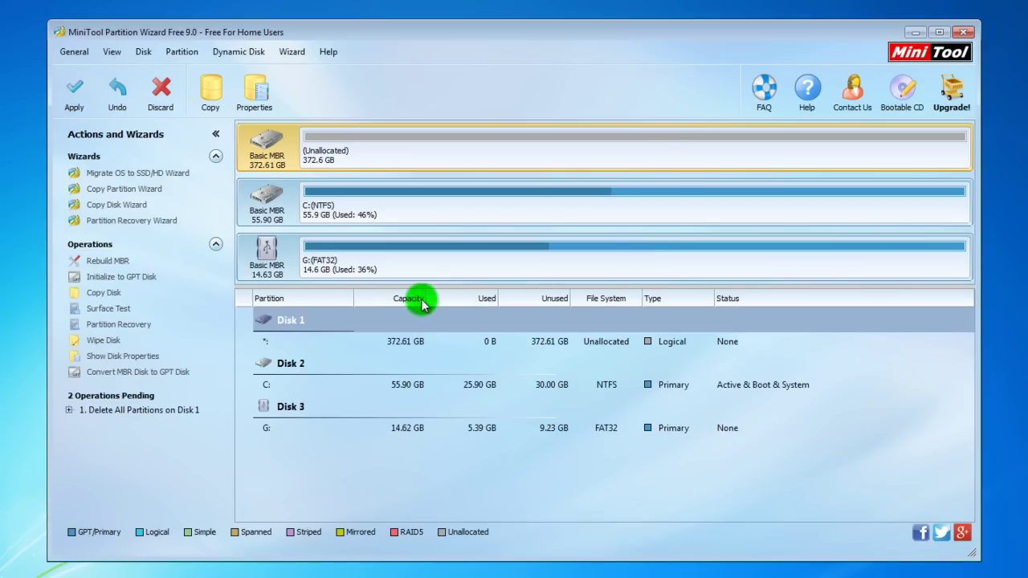
click(83, 100)
click(489, 329)
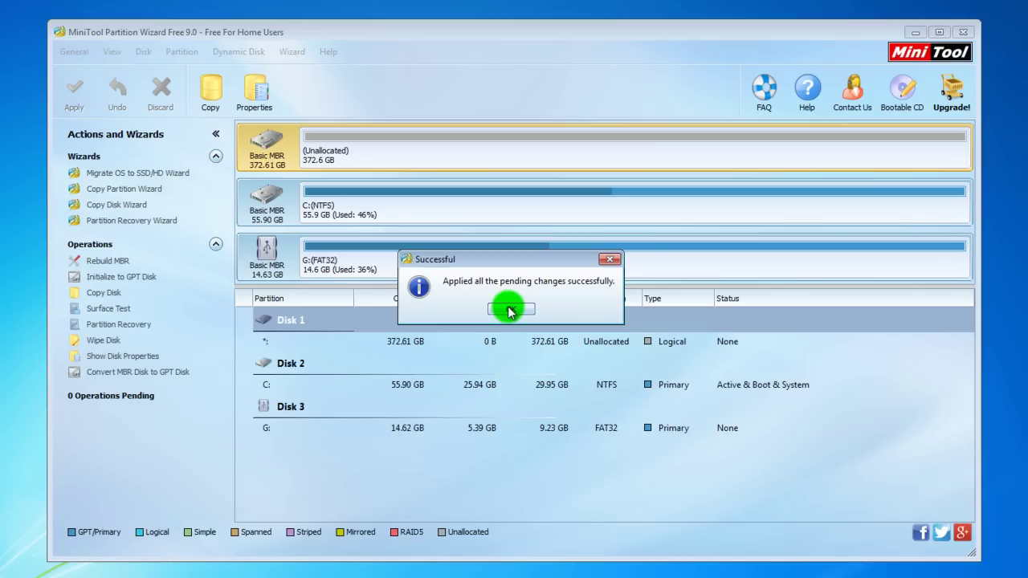
click(509, 309)
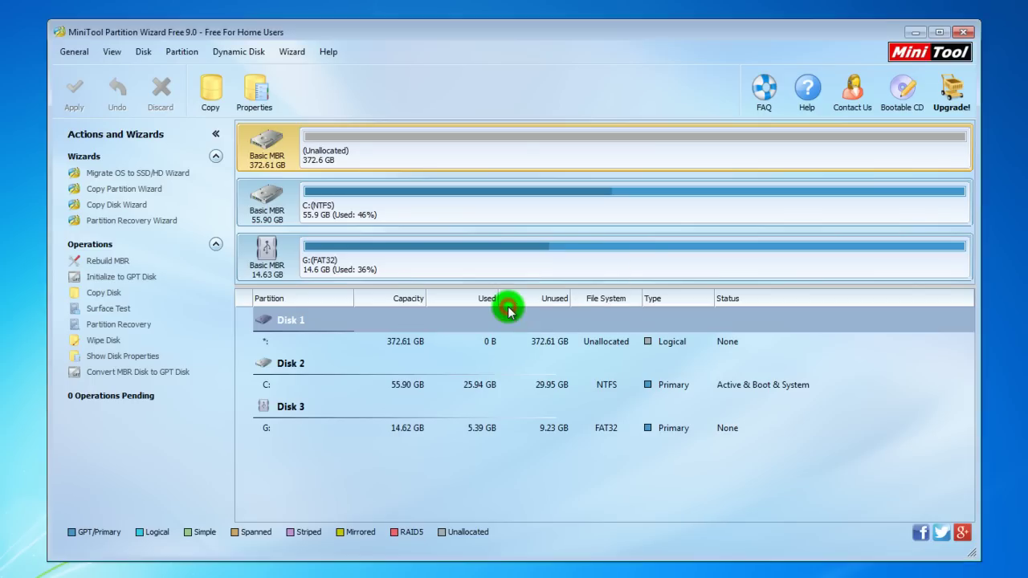
Run a surface test on Disk 1's unallocated space, stop it after a few seconds and close the test
click(510, 141)
right_click(511, 142)
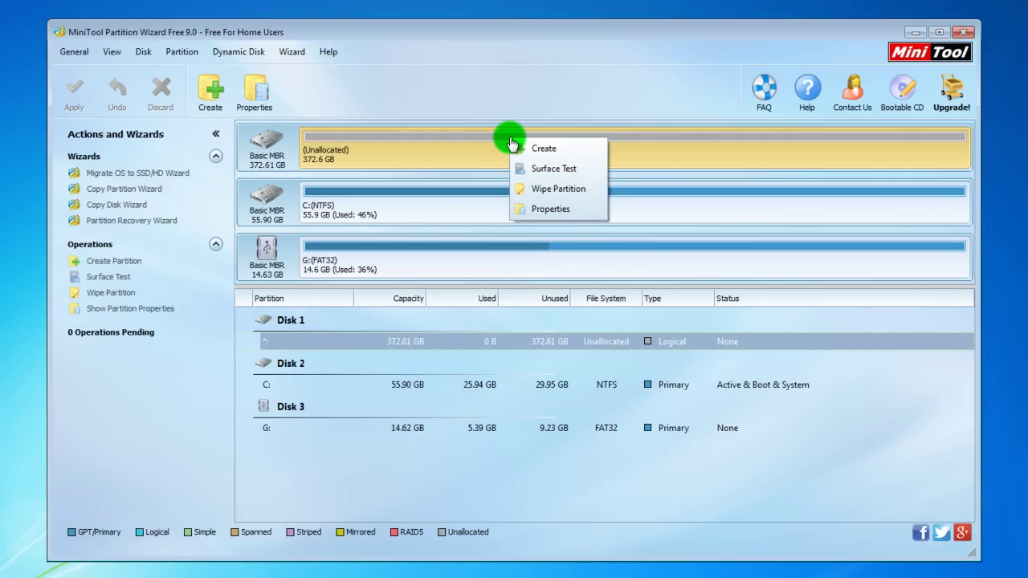
click(595, 168)
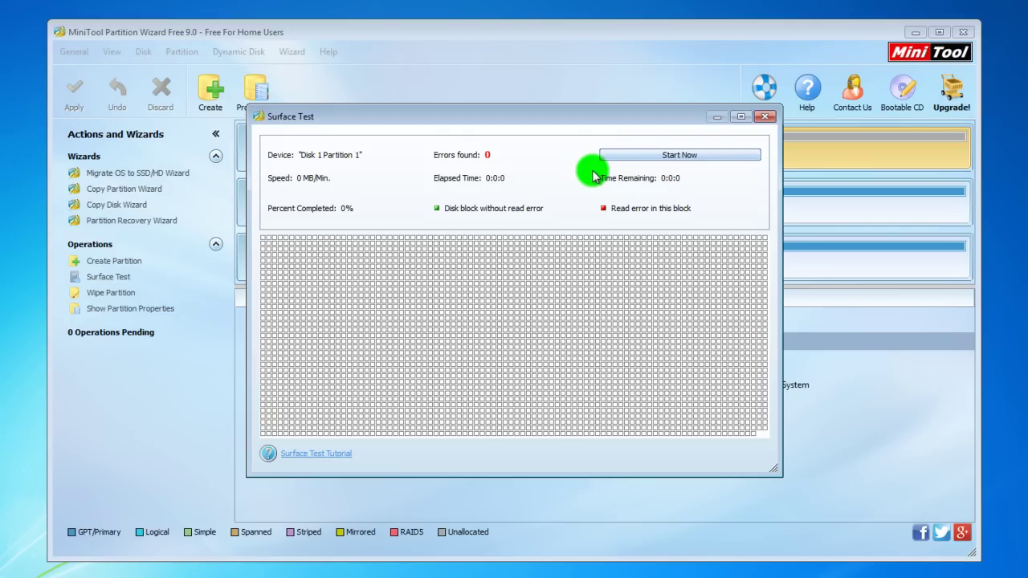
click(623, 156)
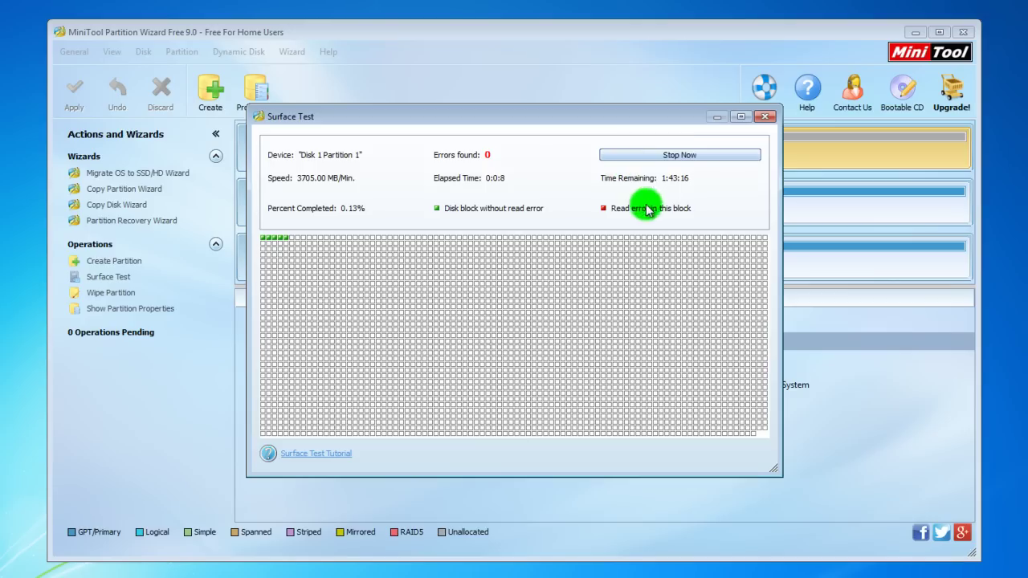
click(679, 155)
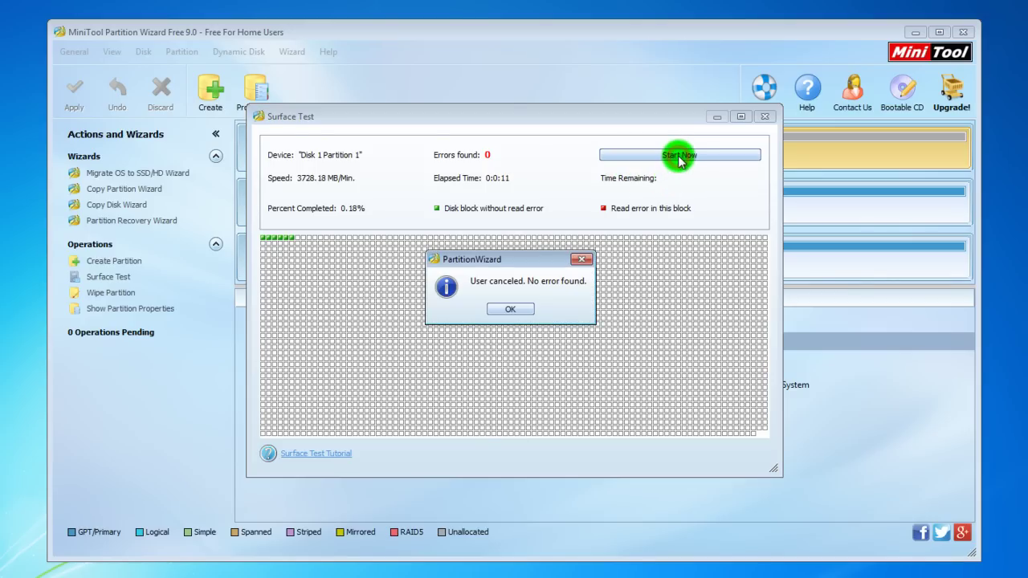
click(510, 310)
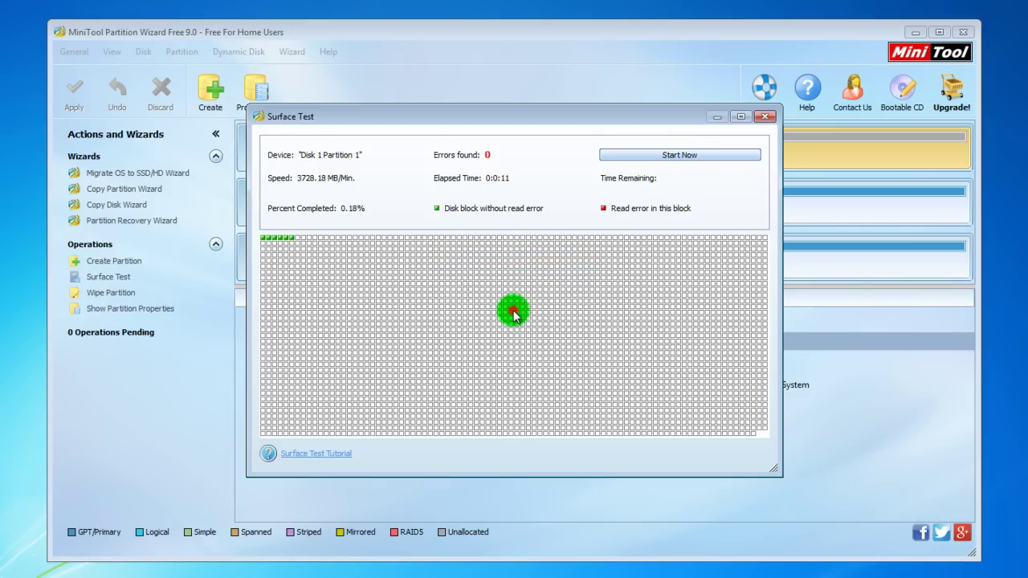
click(763, 119)
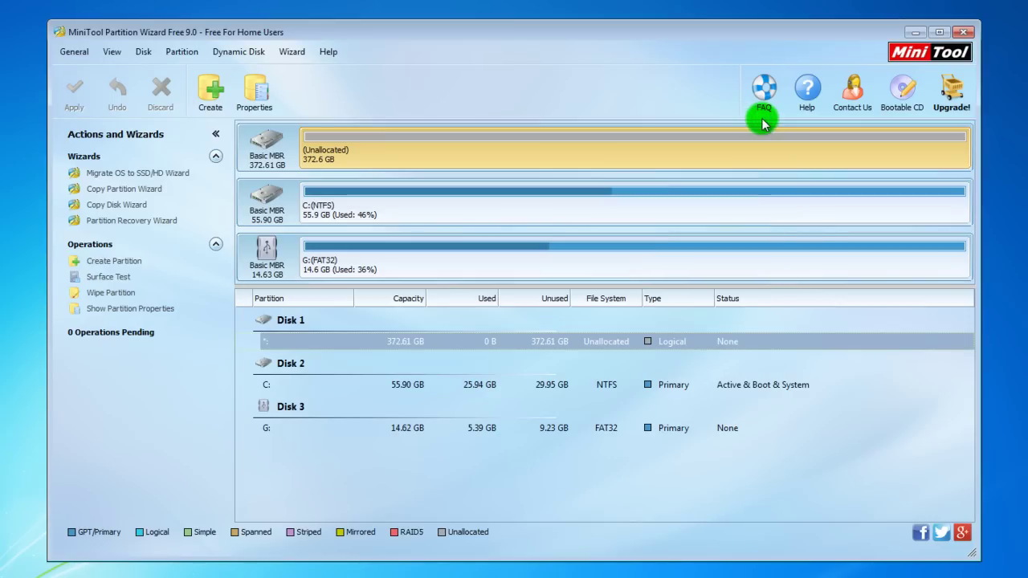
Examine the wiping methods for Disk 1's unallocated space, including Fill Sectors with Zero & One and DoD 5220.28-STD, and cancel without wiping
right_click(583, 133)
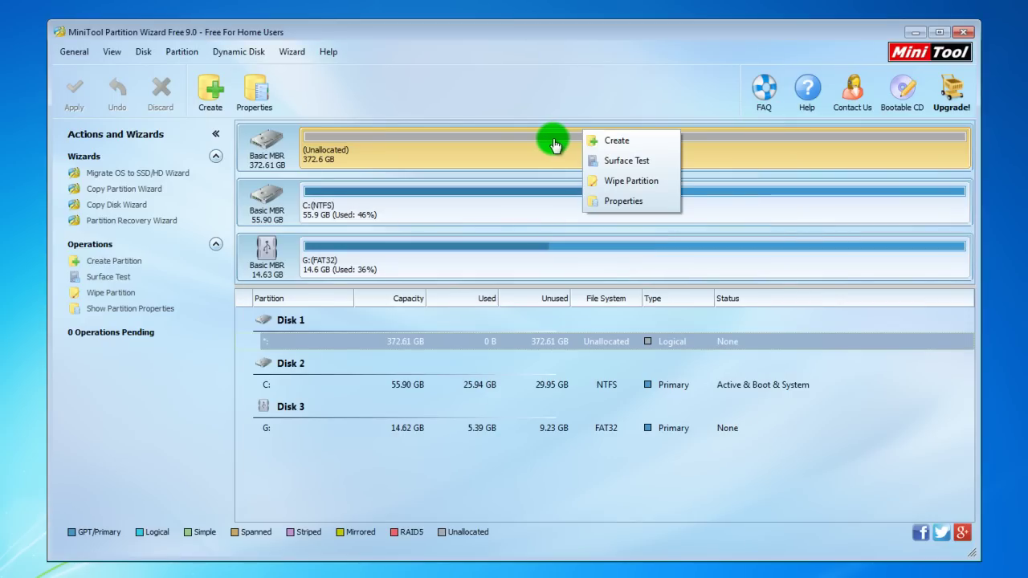
click(648, 186)
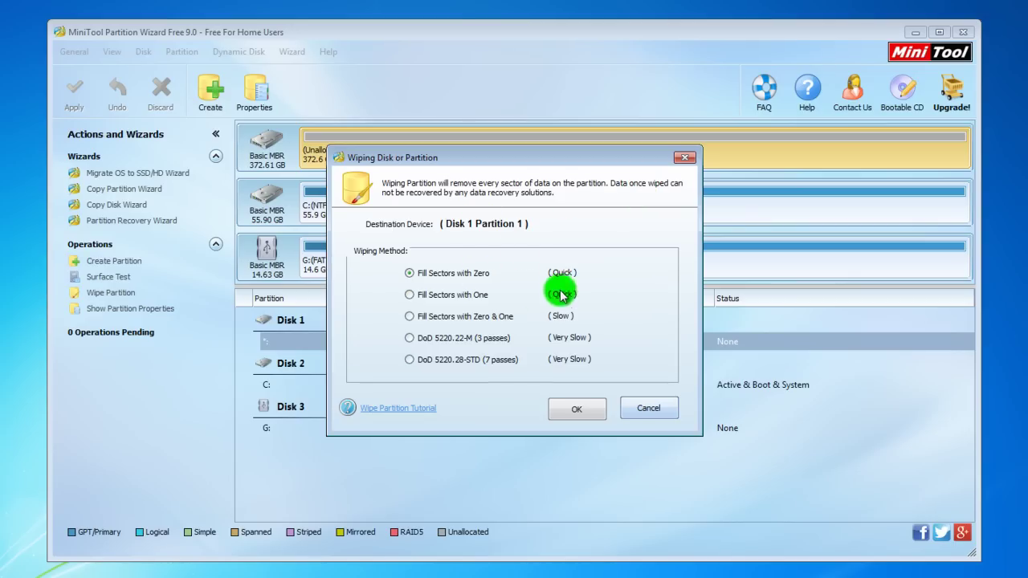
click(410, 318)
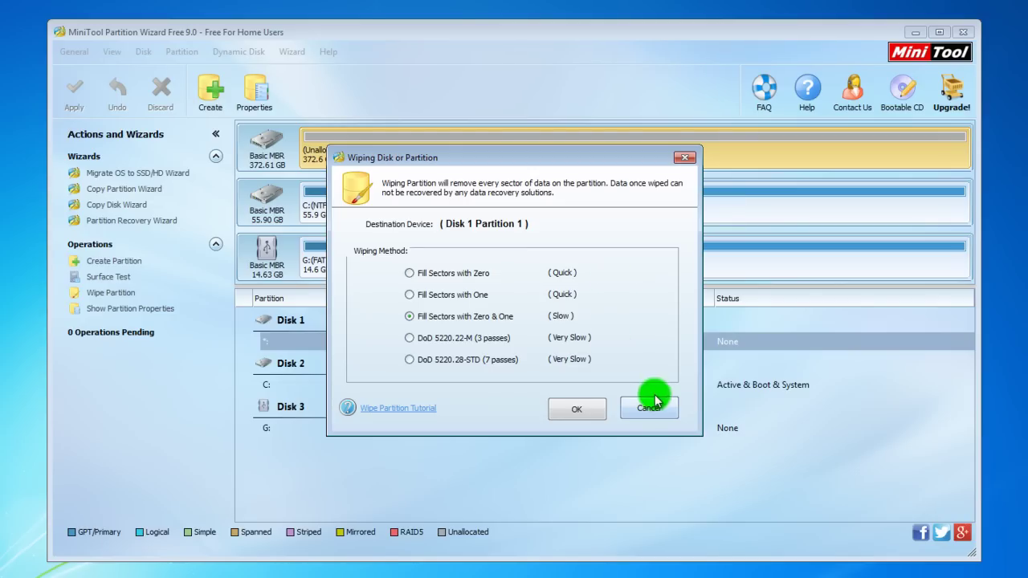
click(410, 360)
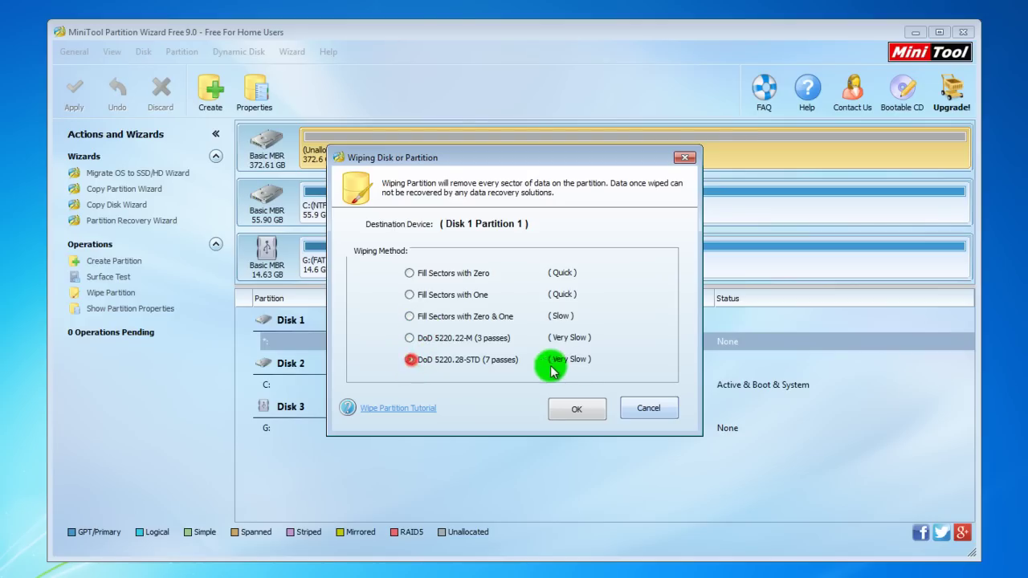
click(649, 408)
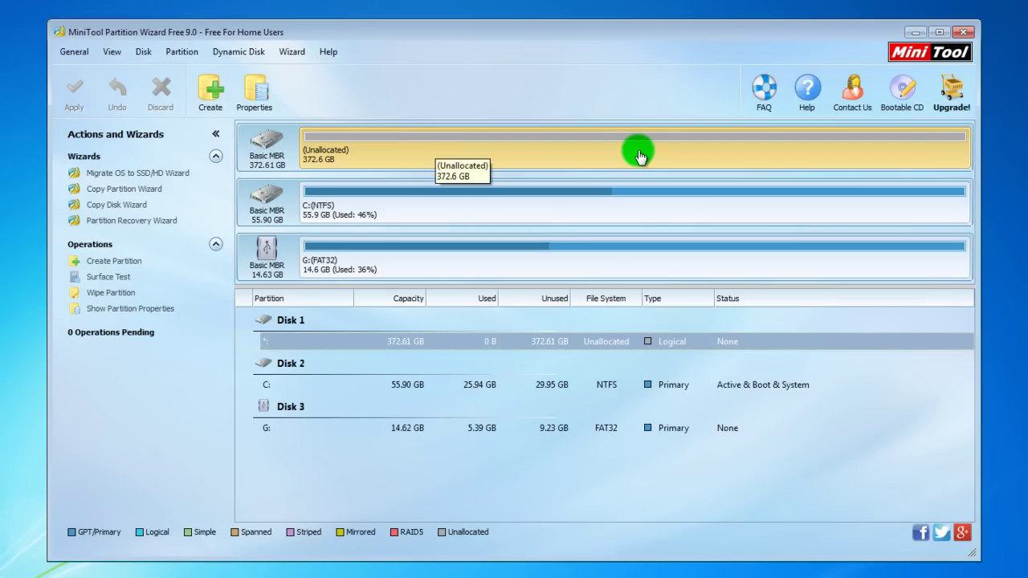
Create a logical NTFS partition with drive letter E: and default cluster size across all of Disk 1's unallocated space
right_click(554, 148)
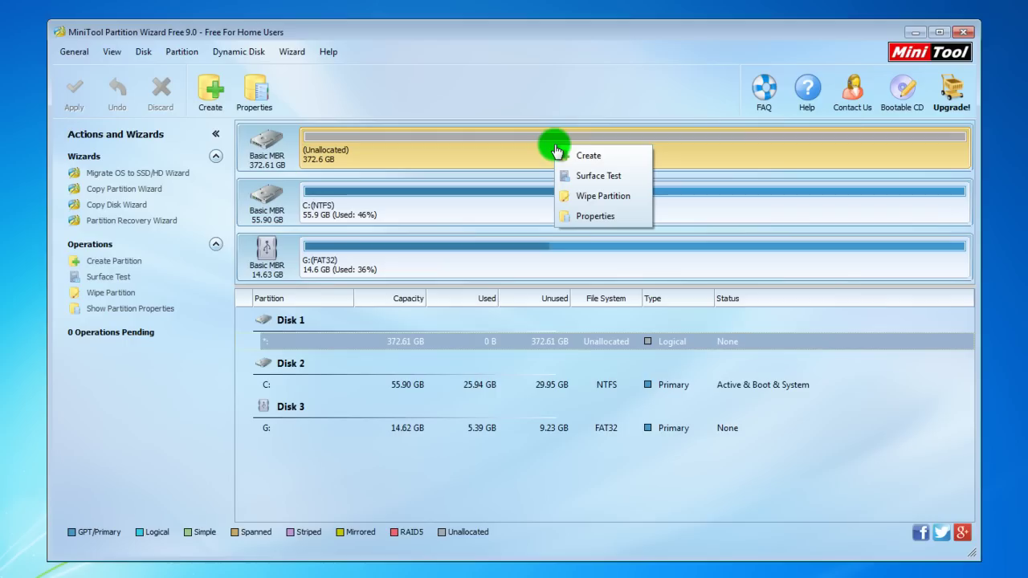
click(621, 158)
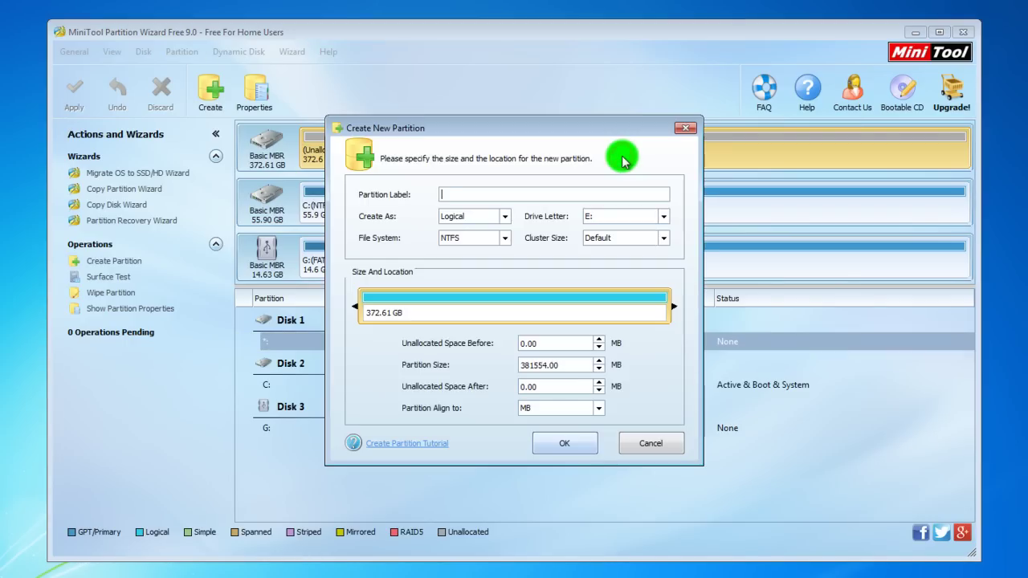
click(504, 217)
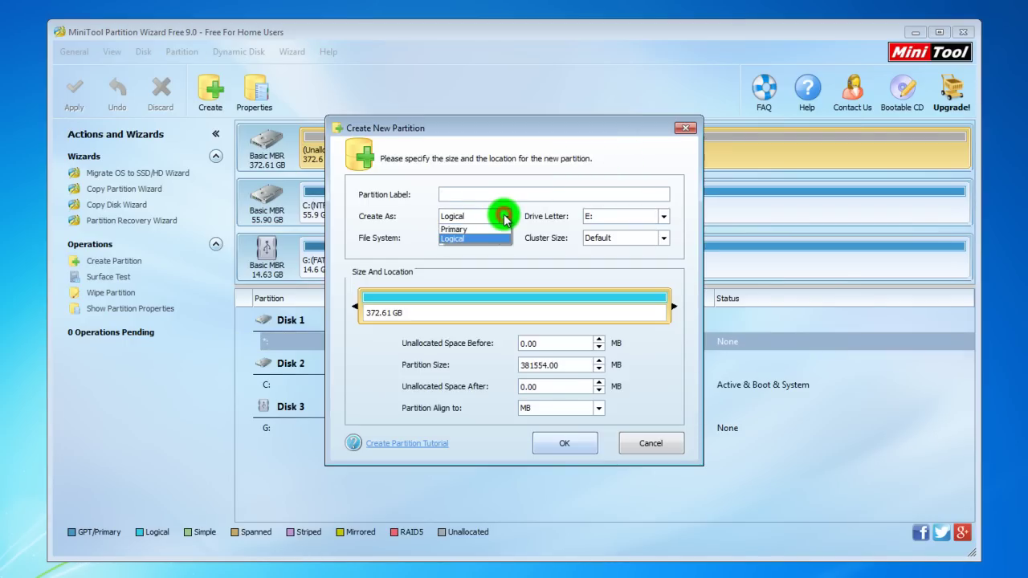
click(505, 216)
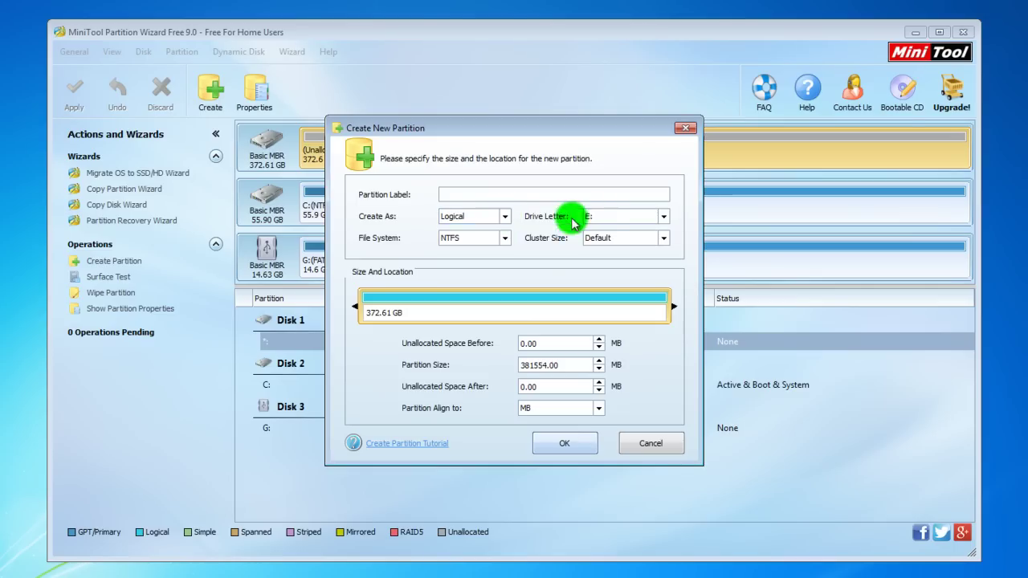
click(663, 216)
click(665, 216)
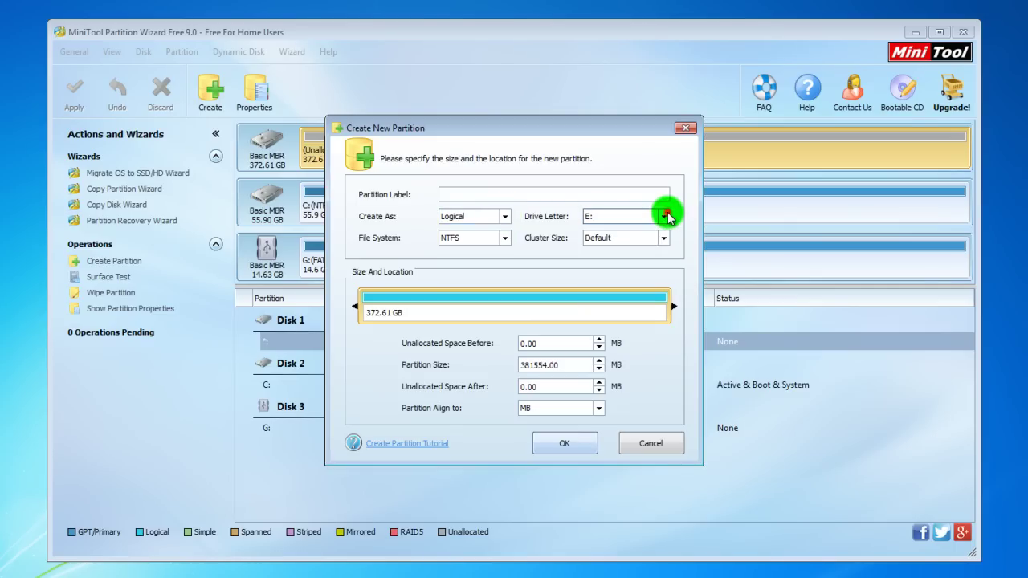
click(504, 238)
click(505, 240)
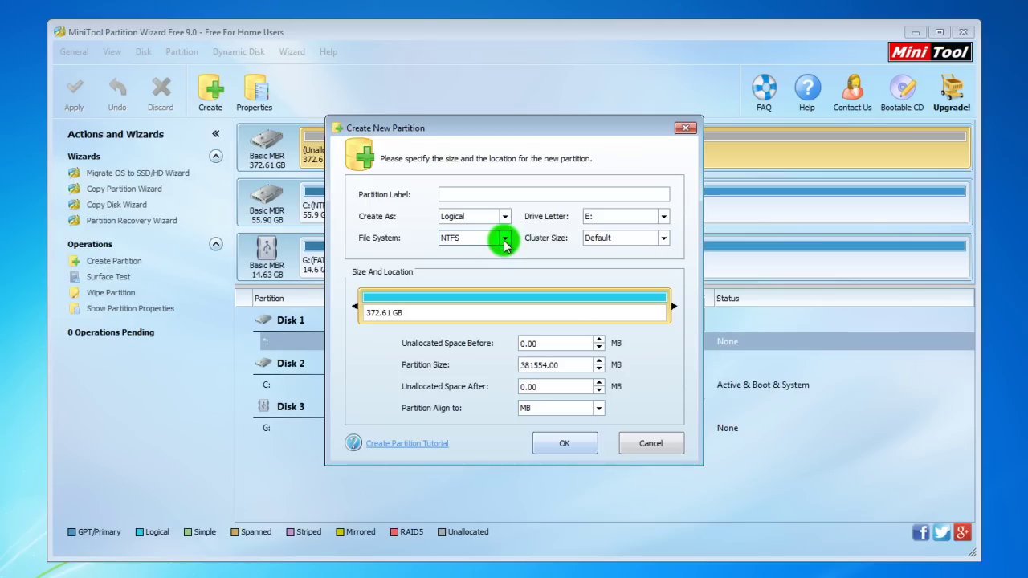
click(565, 445)
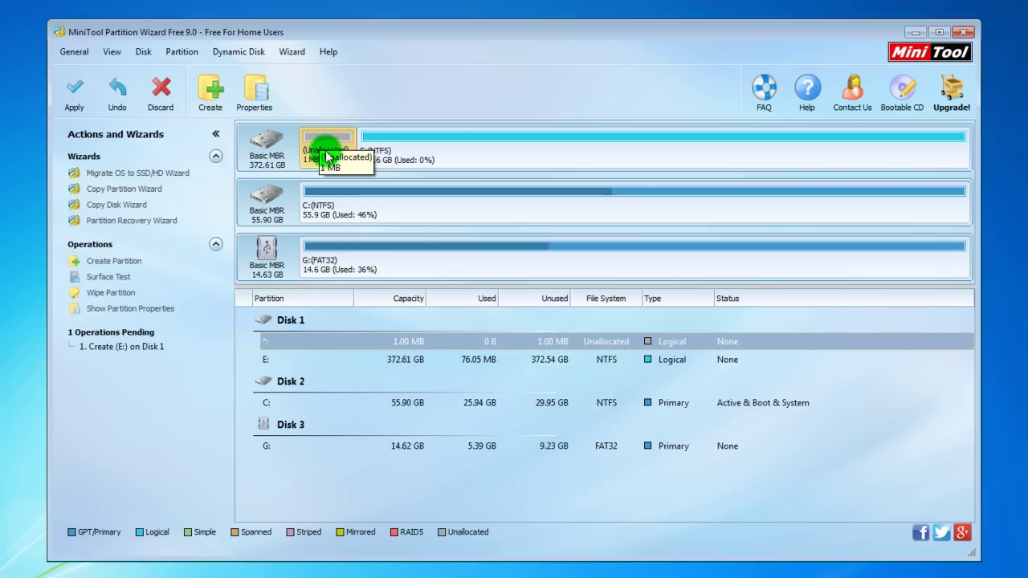
Apply the pending creation of partition E: on Disk 1
click(74, 98)
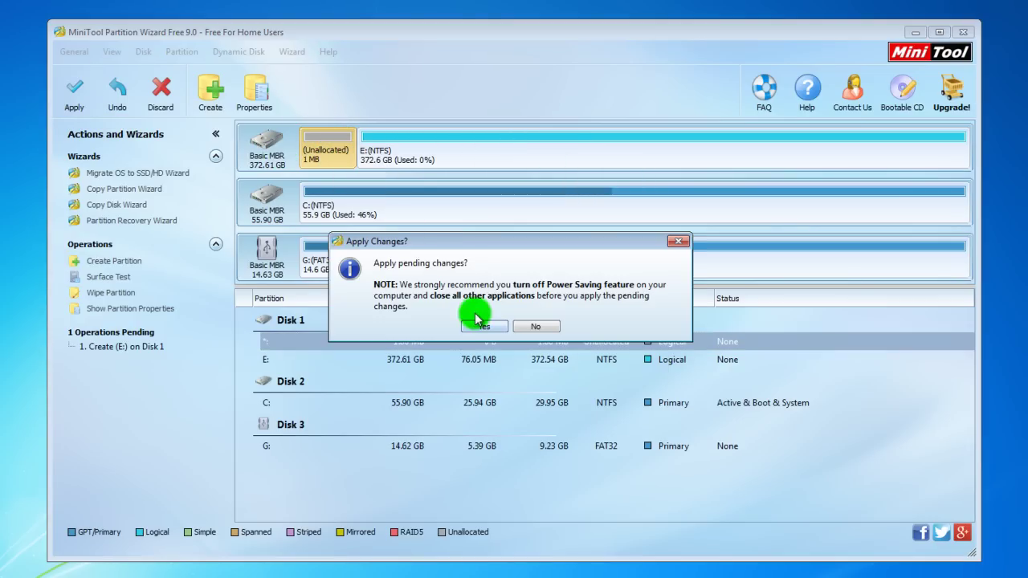
click(480, 325)
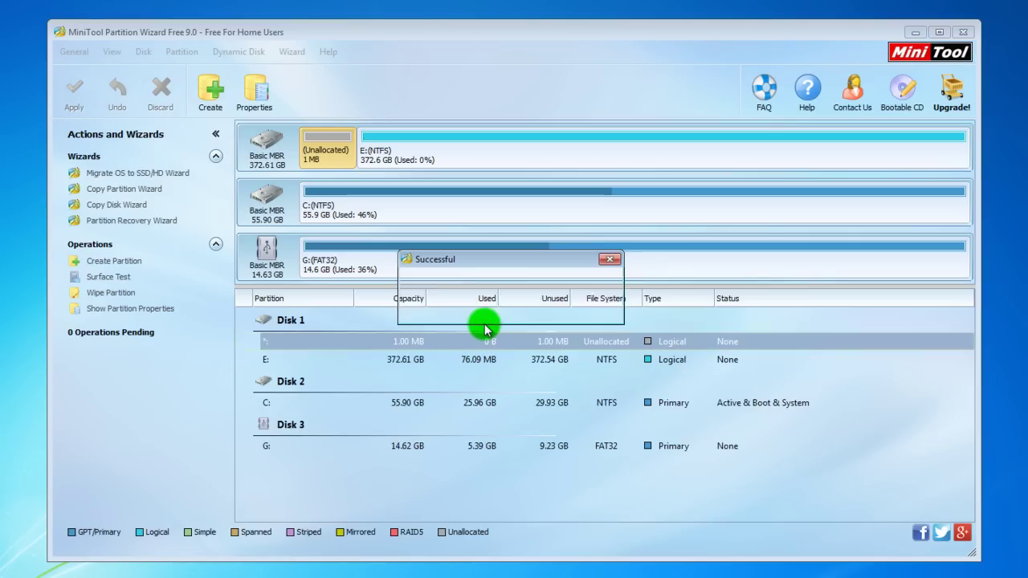
click(494, 312)
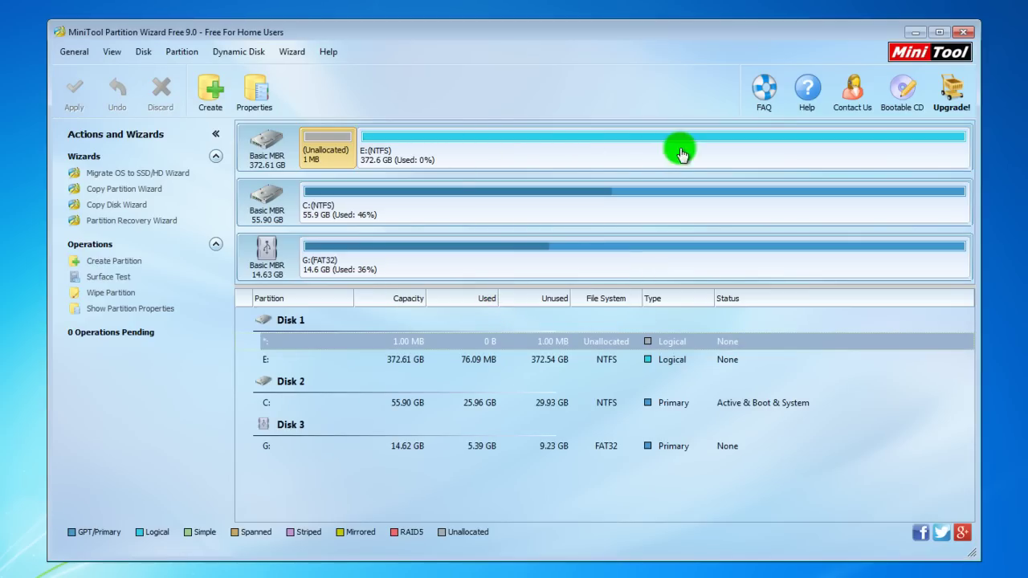
Shrink partition E: to about 188 GB, leaving the unallocated space after it, and apply the pending change
click(567, 157)
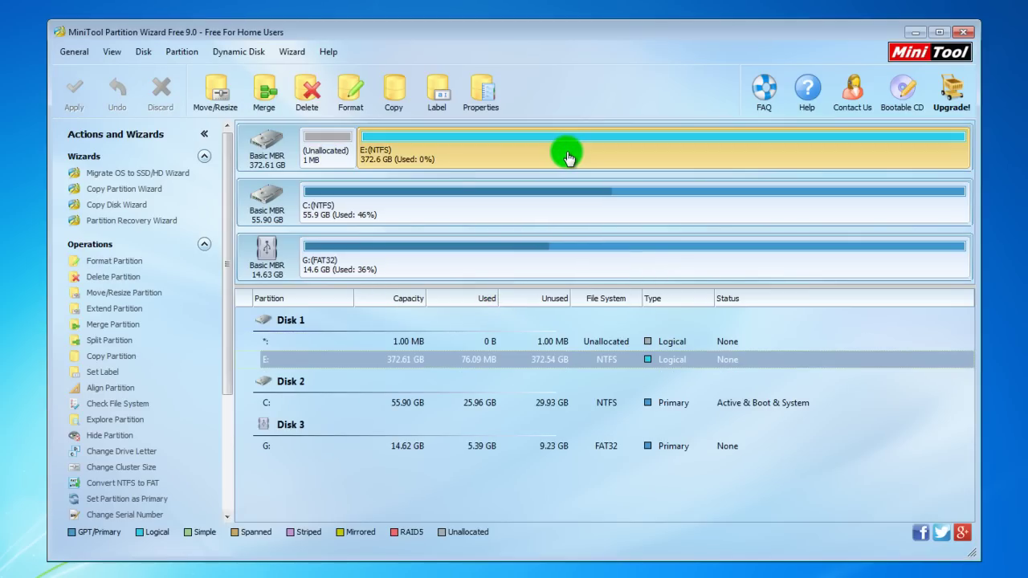
right_click(567, 157)
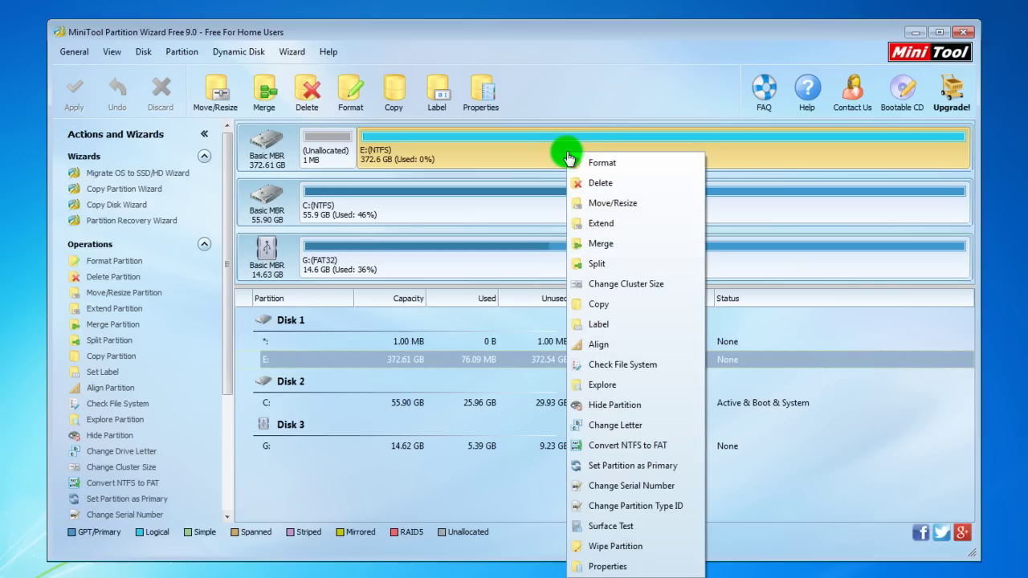
click(548, 152)
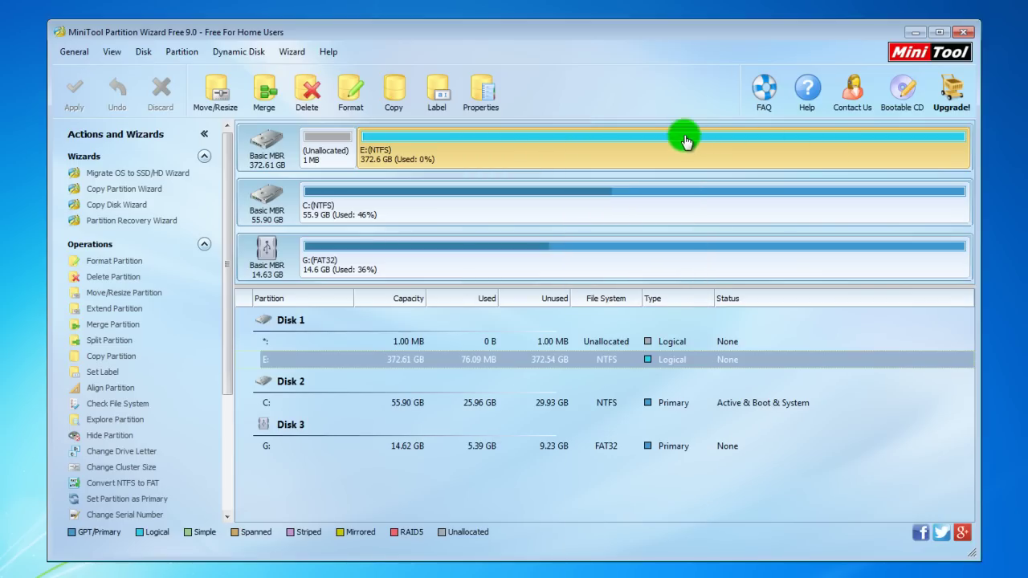
right_click(549, 143)
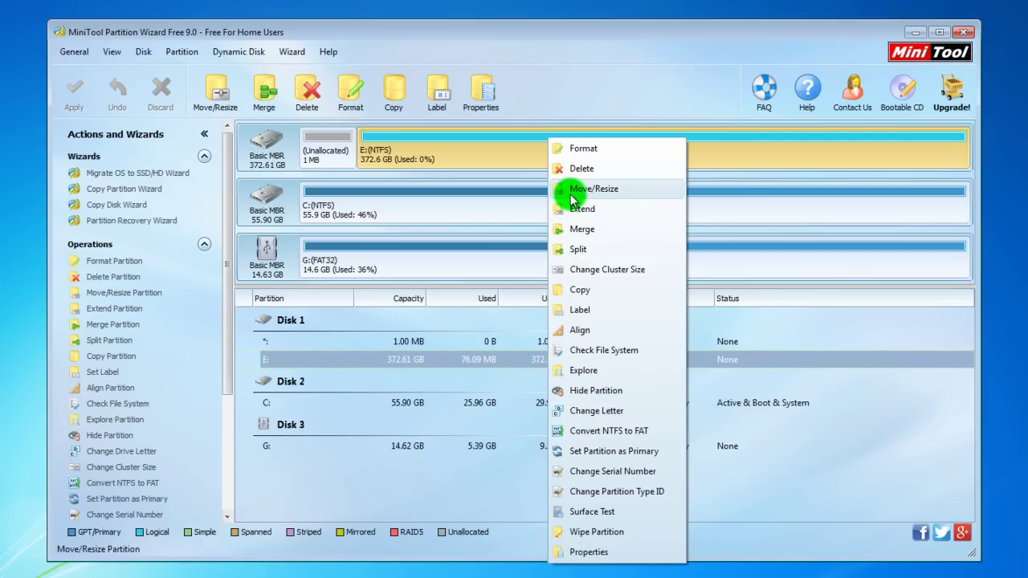
click(634, 191)
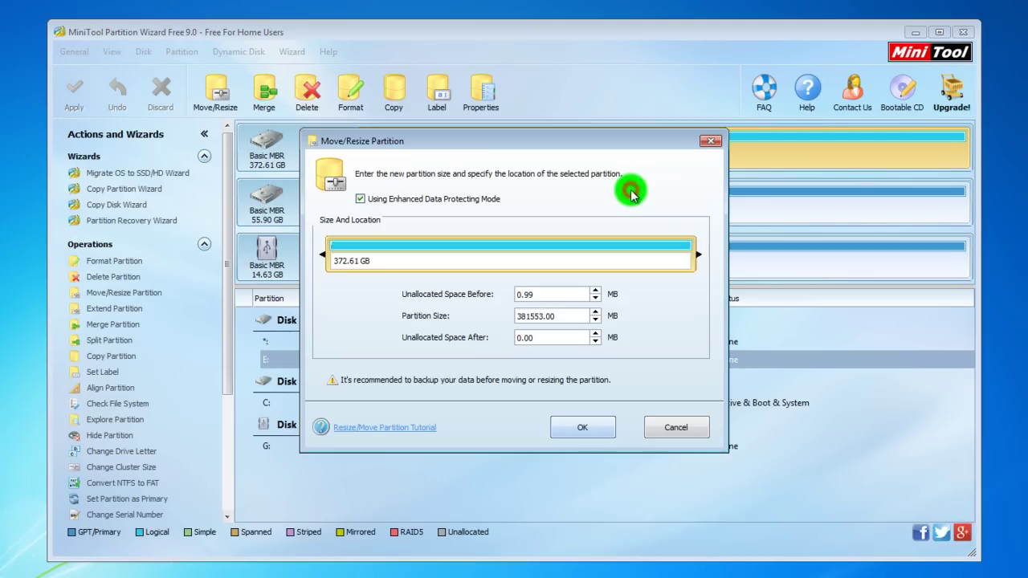
drag(696, 256, 515, 255)
click(593, 426)
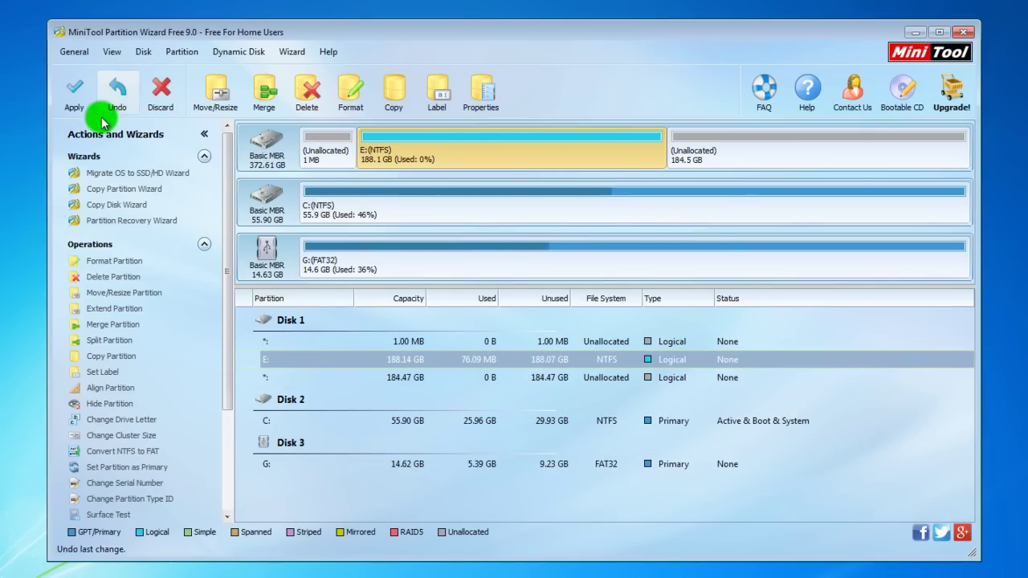
click(73, 96)
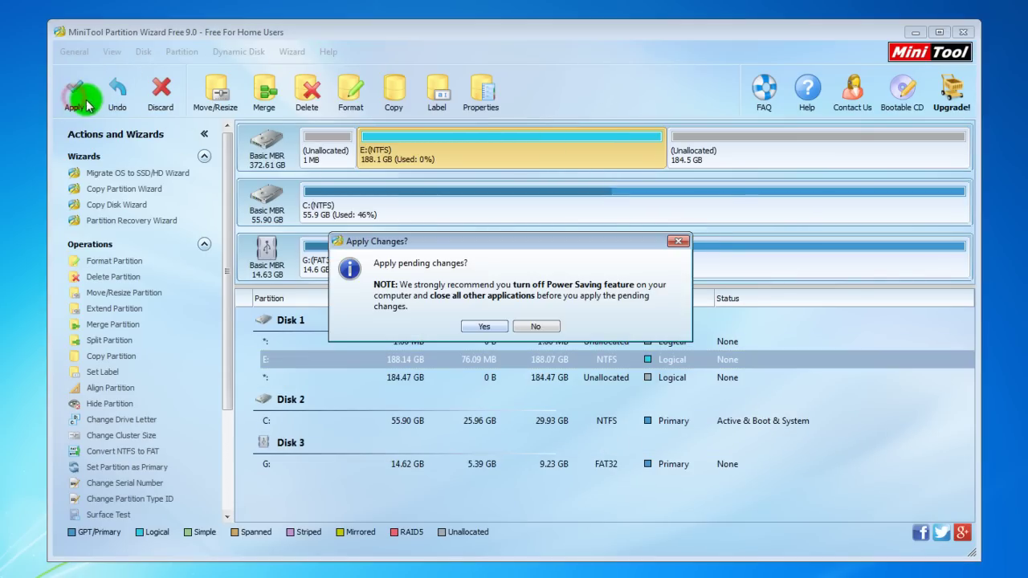
click(475, 326)
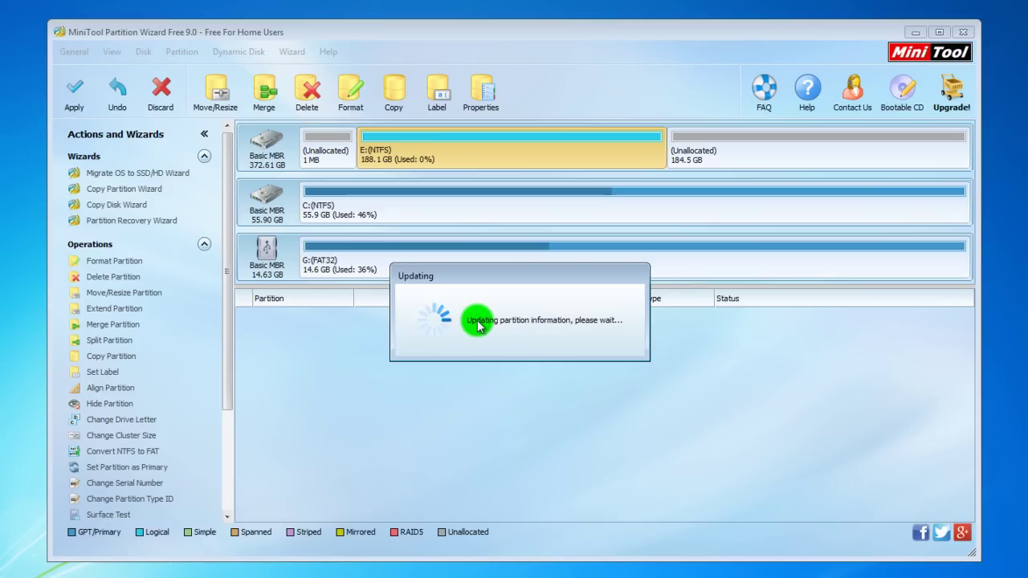
Acknowledge the completed resize of partition E: on Disk 1
click(477, 313)
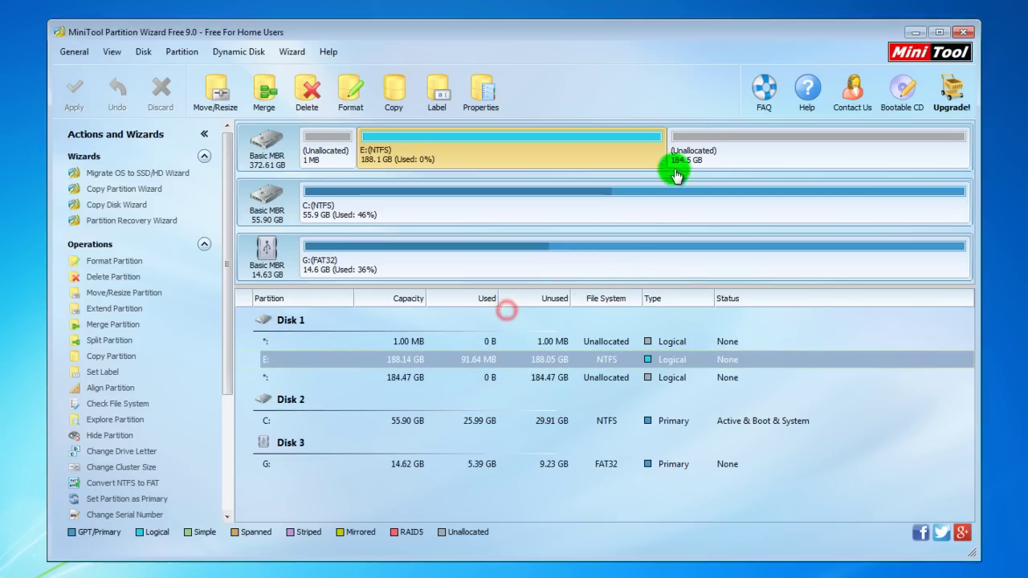
click(705, 144)
right_click(705, 145)
click(746, 153)
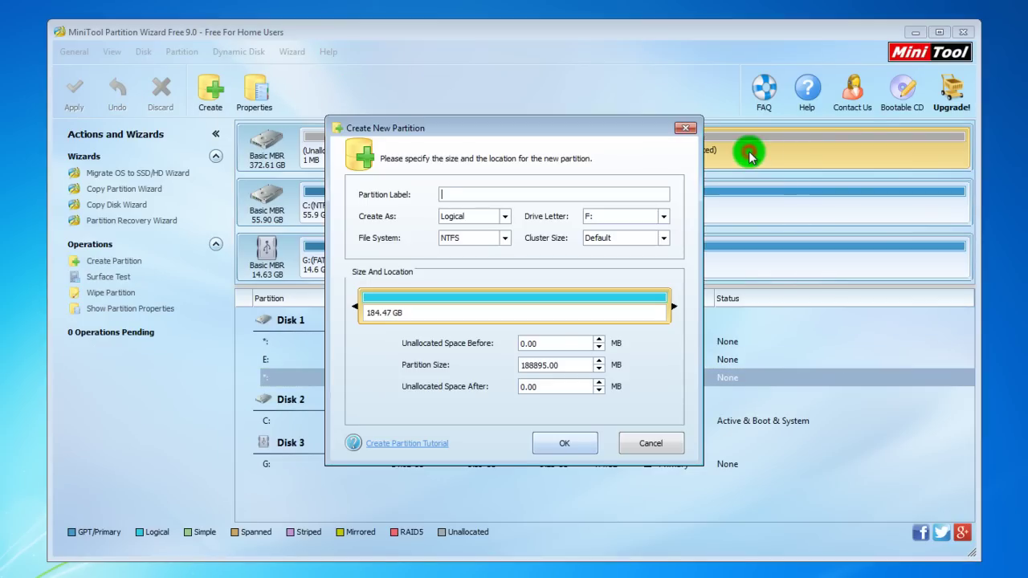
click(684, 127)
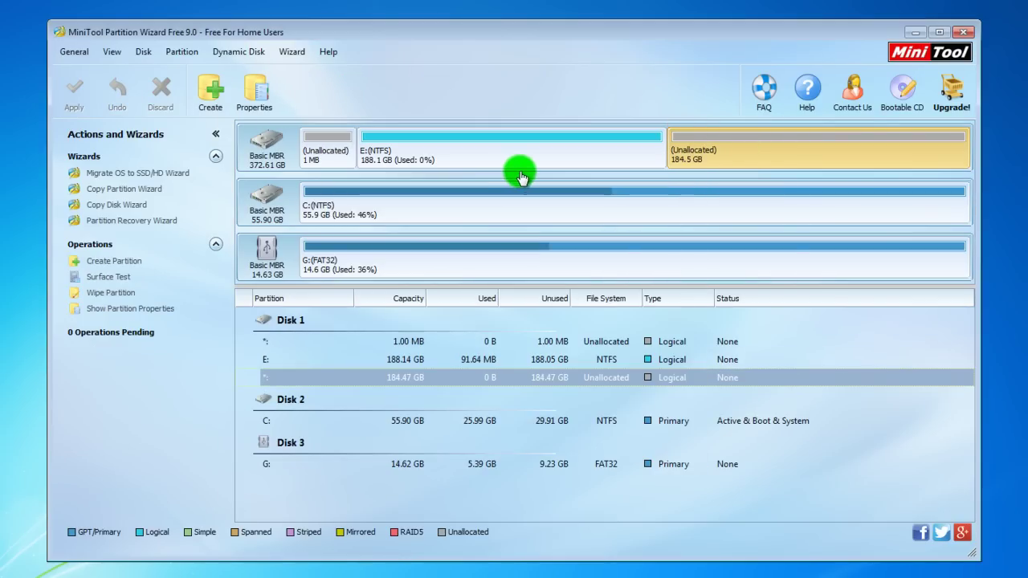
Create a logical NTFS partition F: with default cluster size across the large unallocated space after E:, and apply the pending change
right_click(769, 144)
click(801, 153)
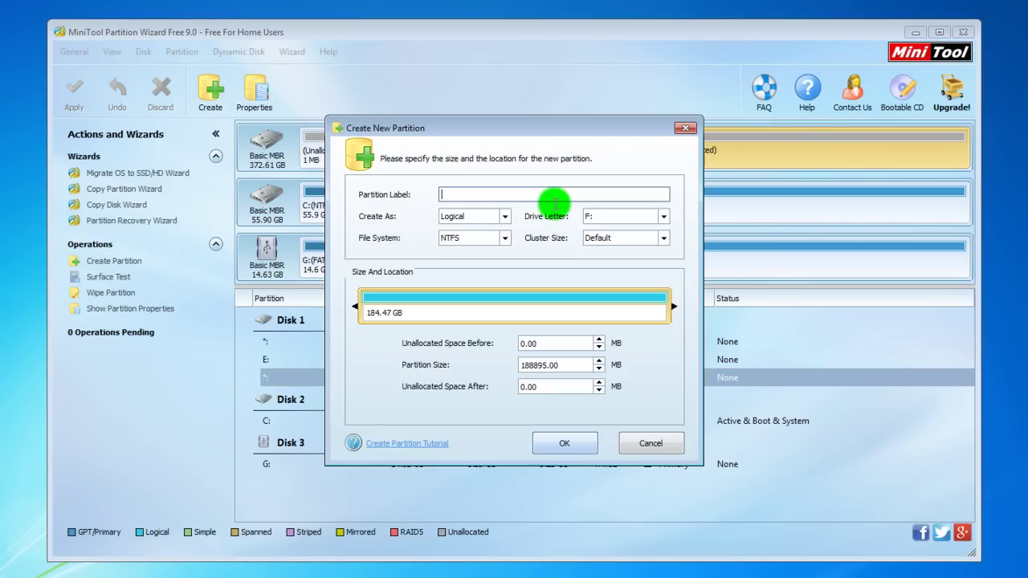
click(504, 237)
click(505, 238)
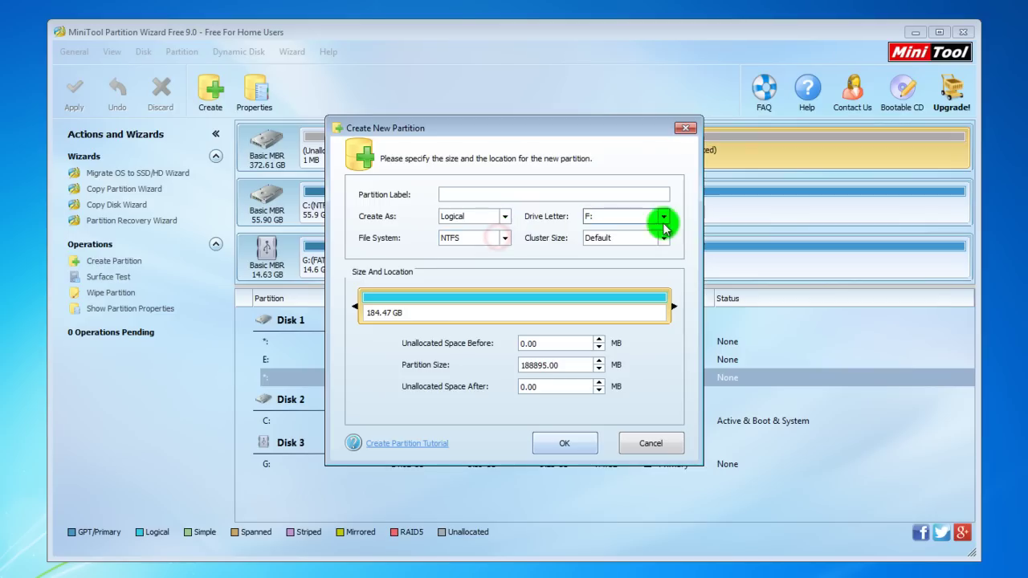
click(564, 444)
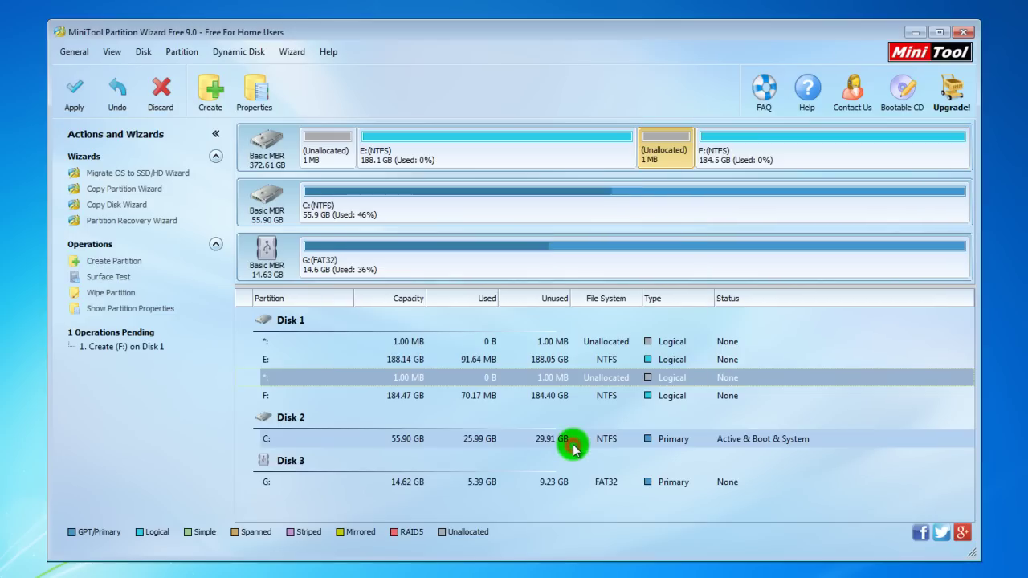
click(72, 90)
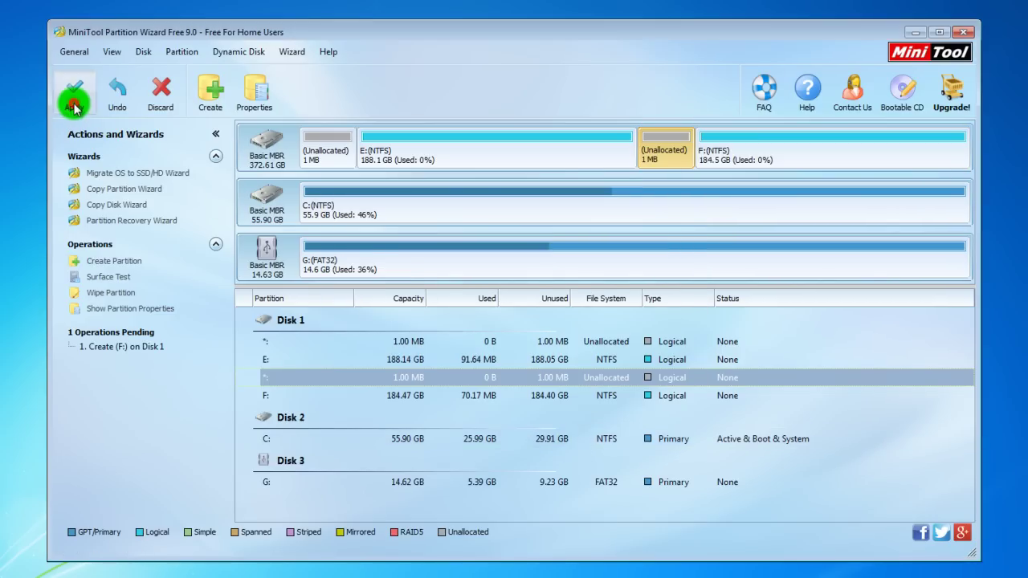
click(484, 326)
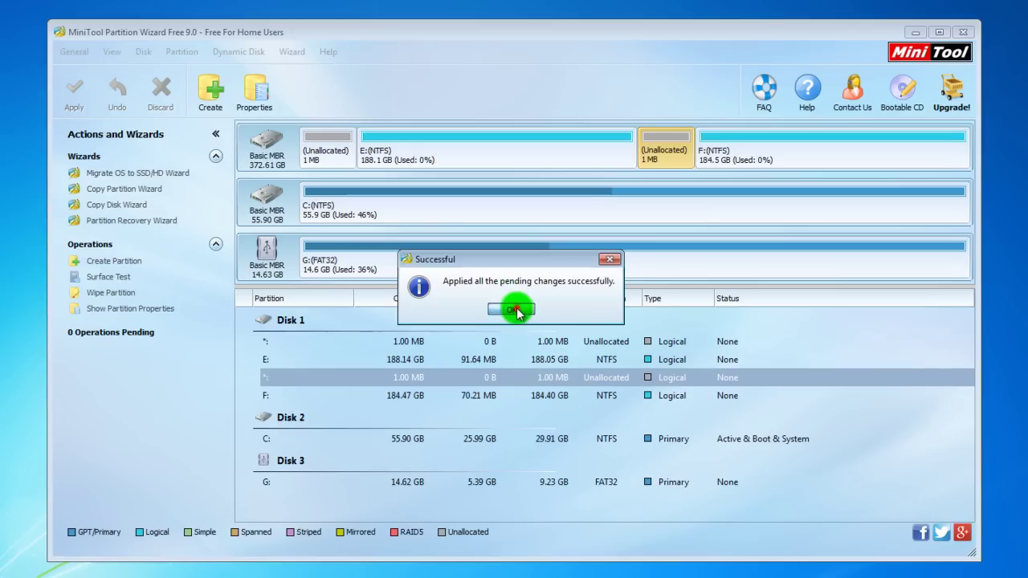
click(510, 309)
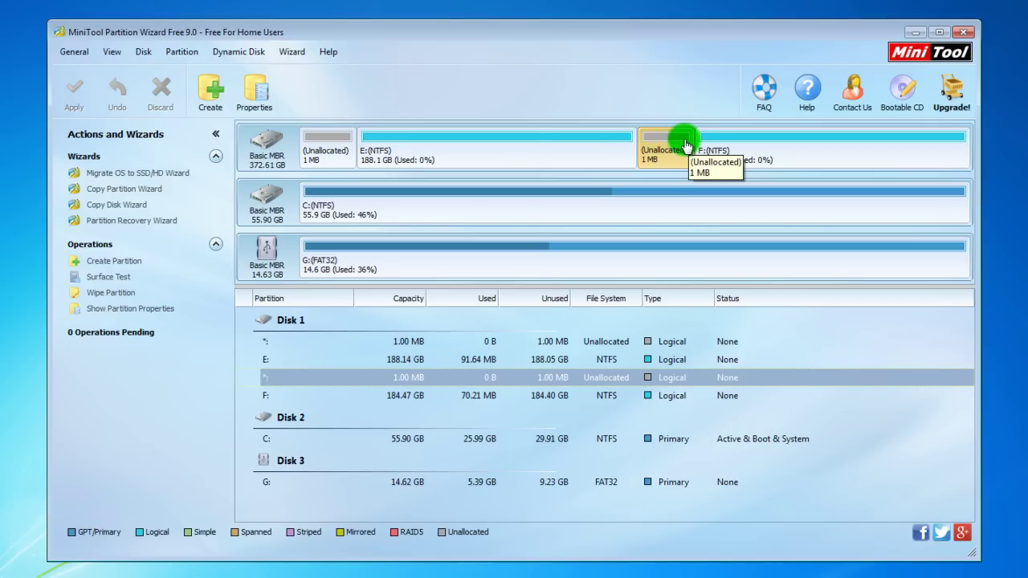
Try to merge partitions E: and F: on Disk 1 with Merge Partition, starting from each partition in turn
click(522, 141)
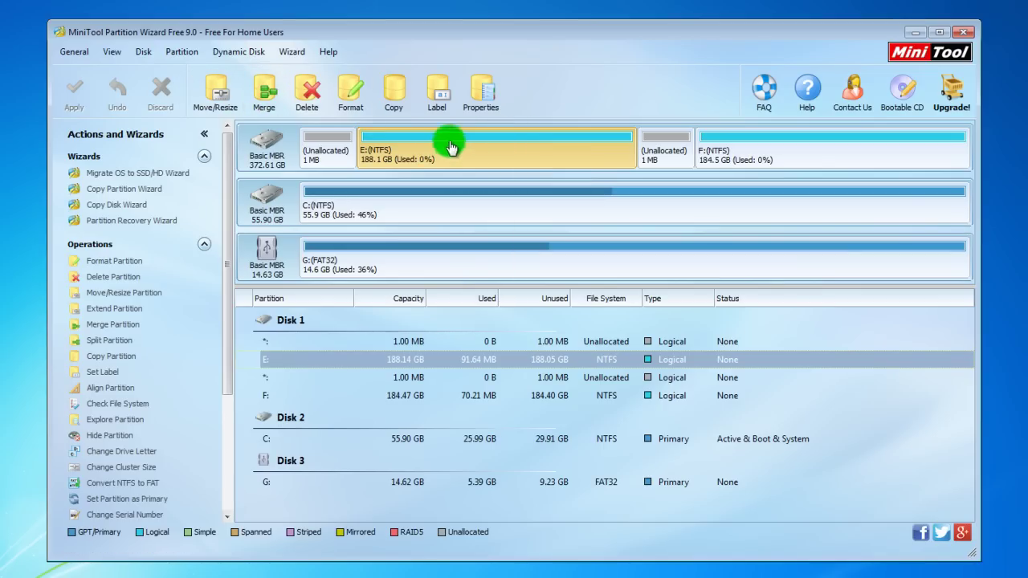
right_click(538, 149)
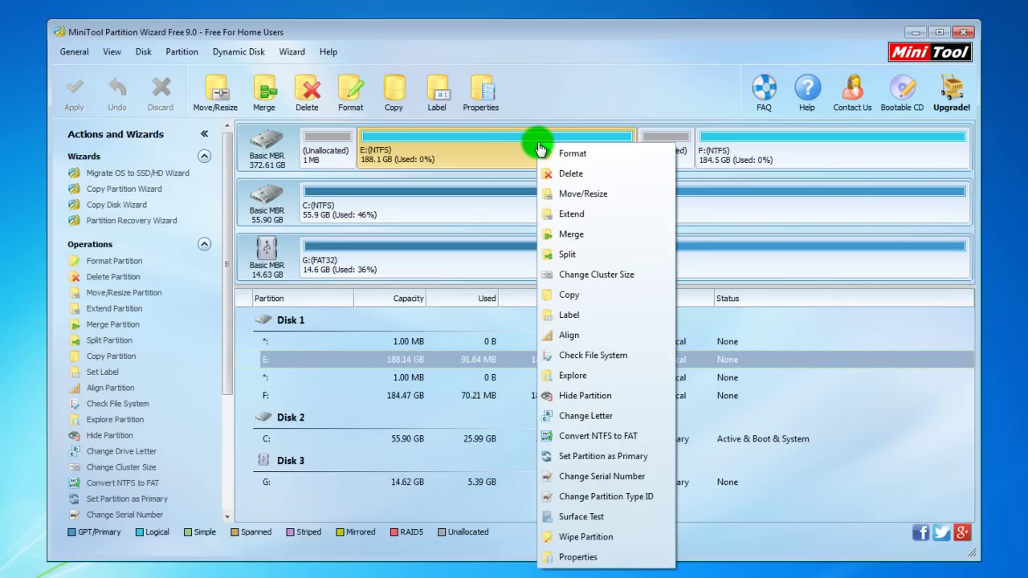
click(479, 157)
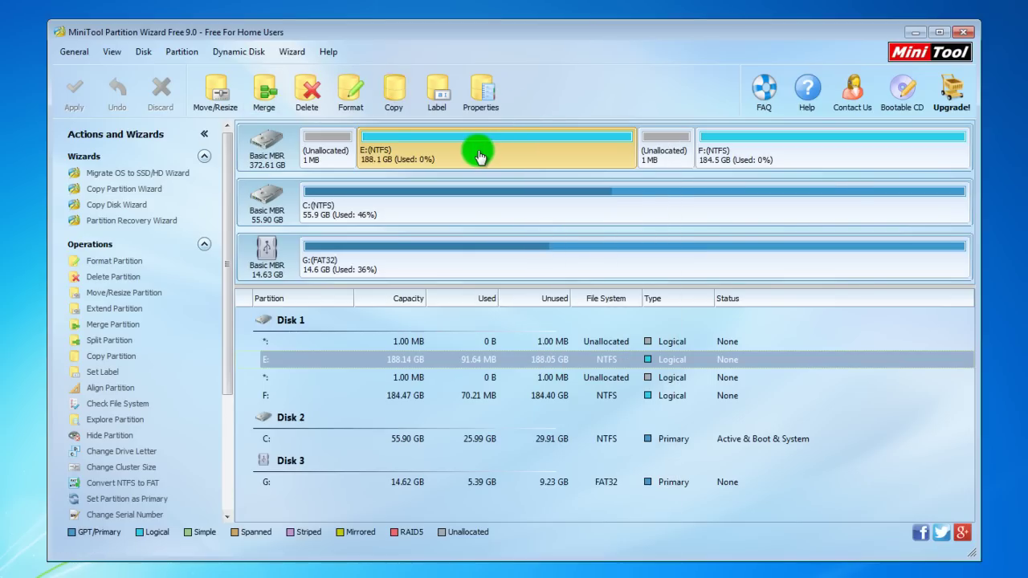
click(260, 99)
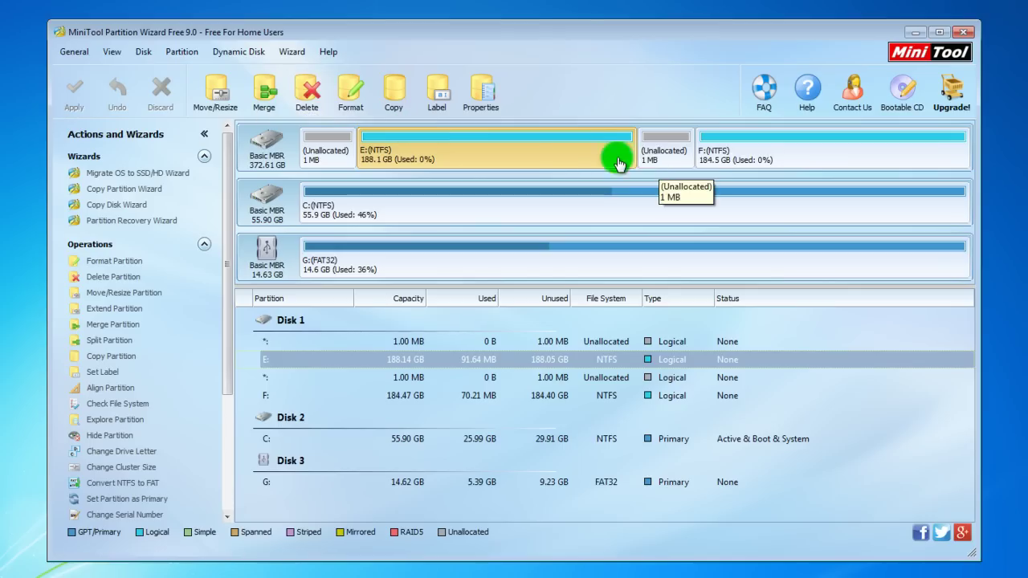
click(568, 155)
click(263, 98)
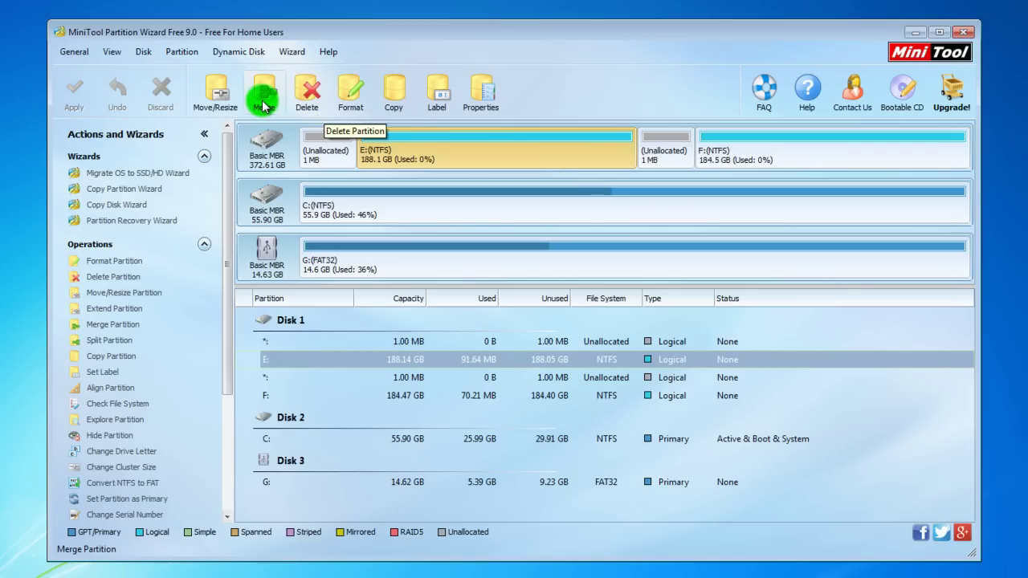
click(544, 151)
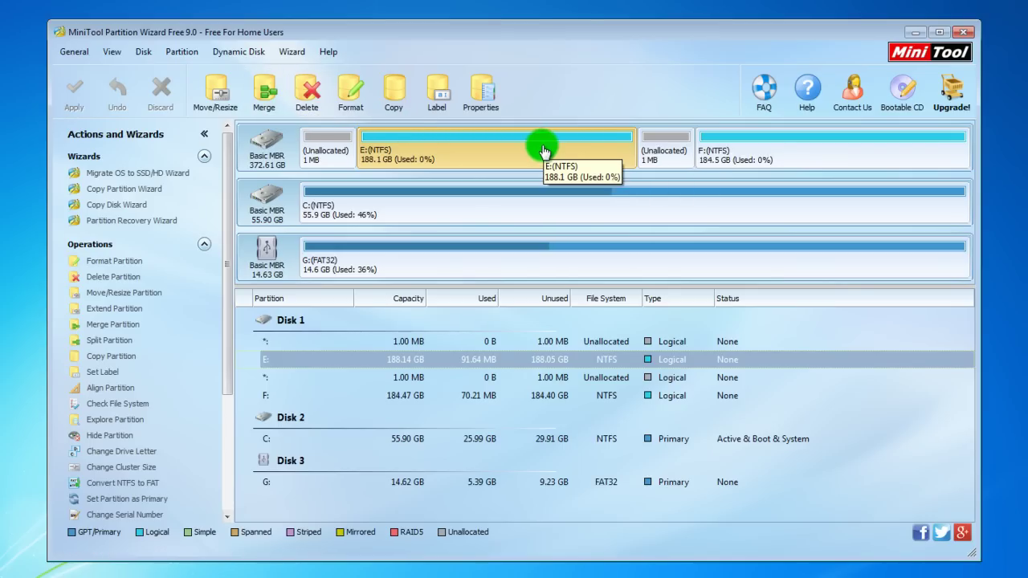
click(544, 151)
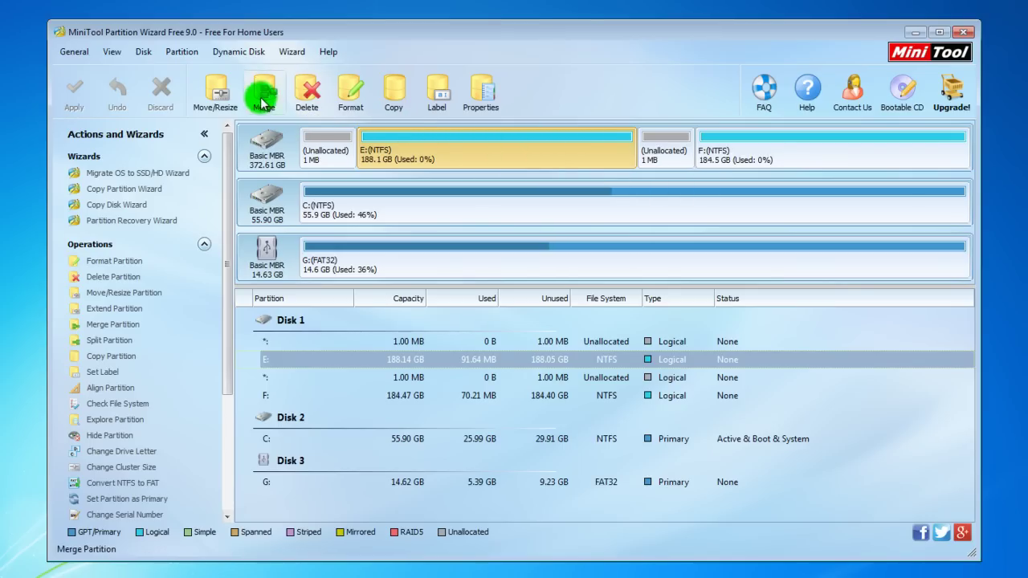
click(746, 156)
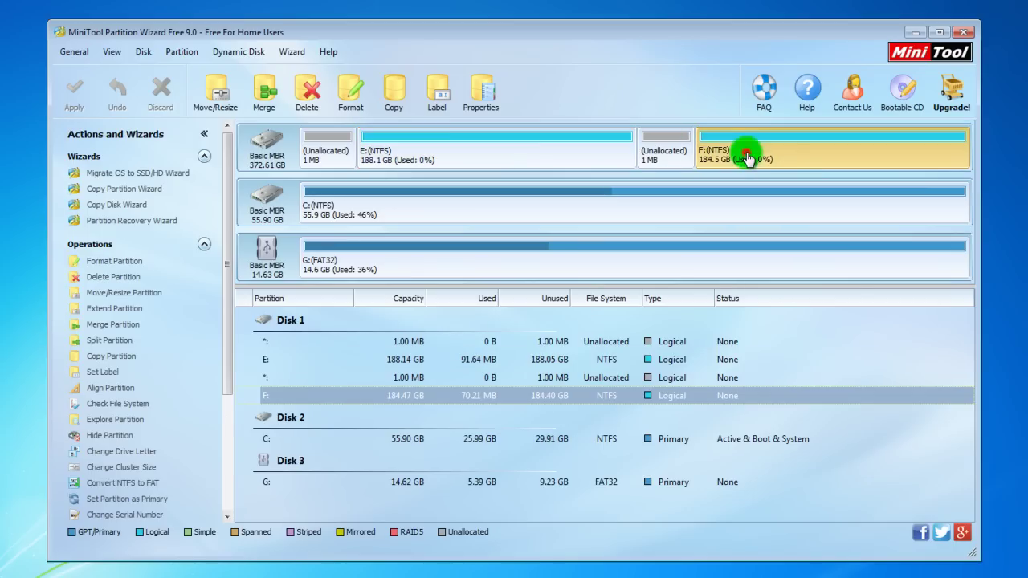
click(265, 93)
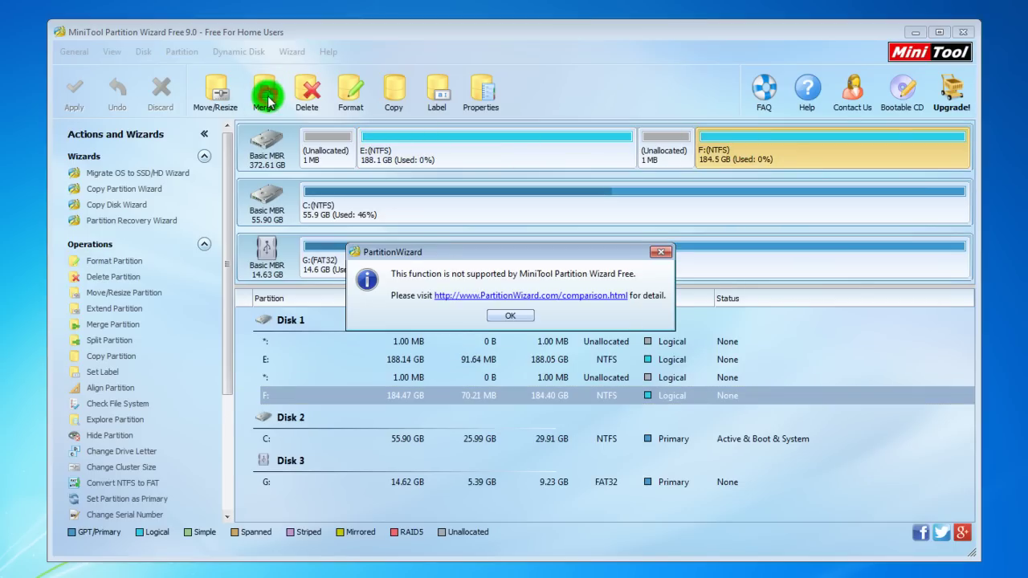
click(509, 315)
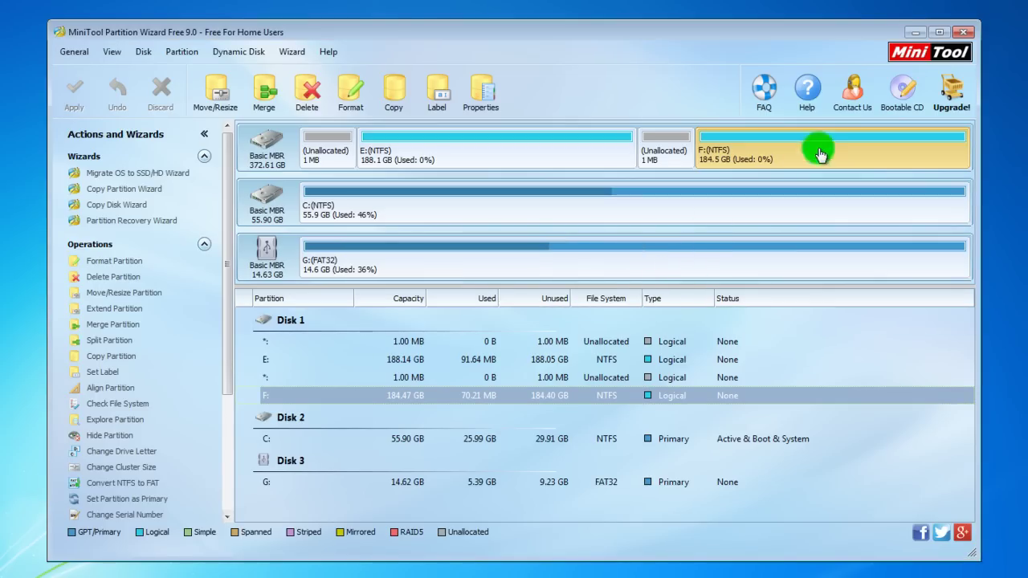
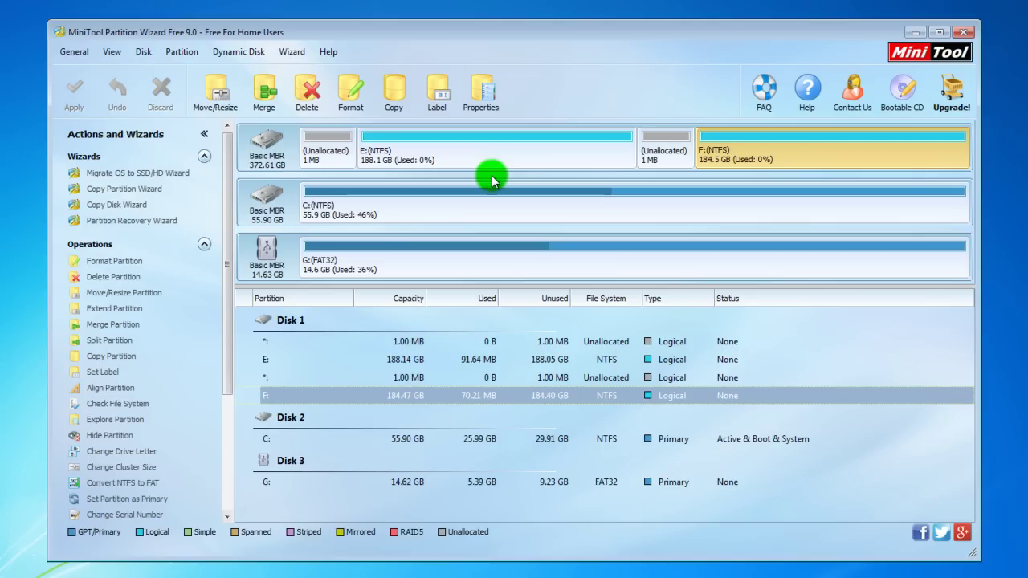
Delete all partitions on Disk 1 and apply the pending changes
click(441, 155)
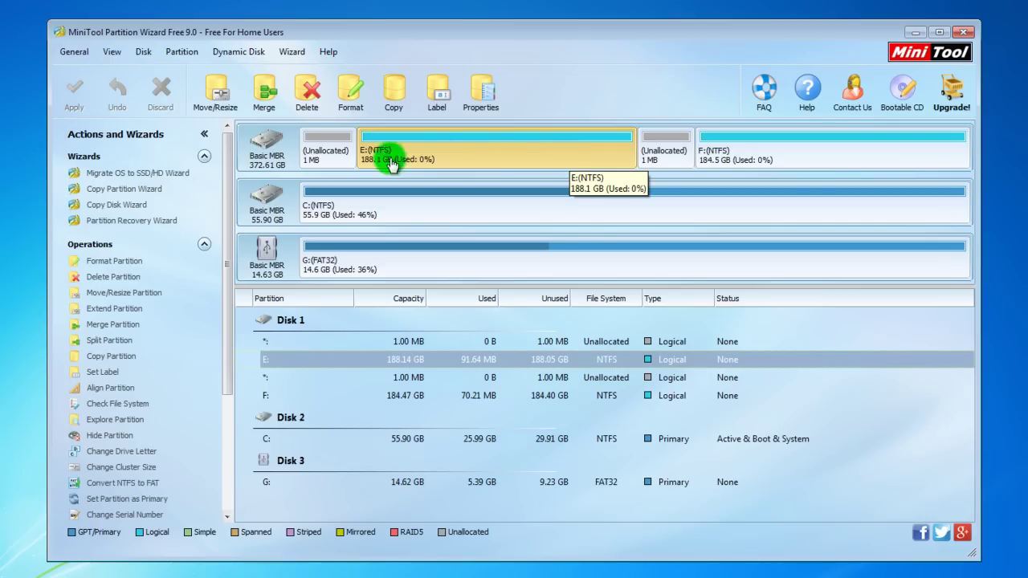
click(339, 328)
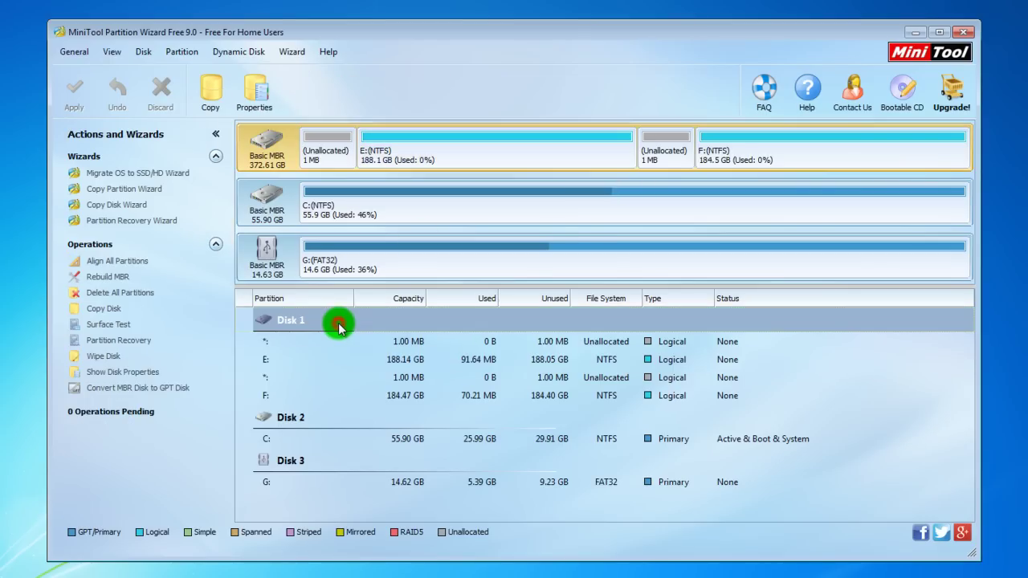
click(129, 295)
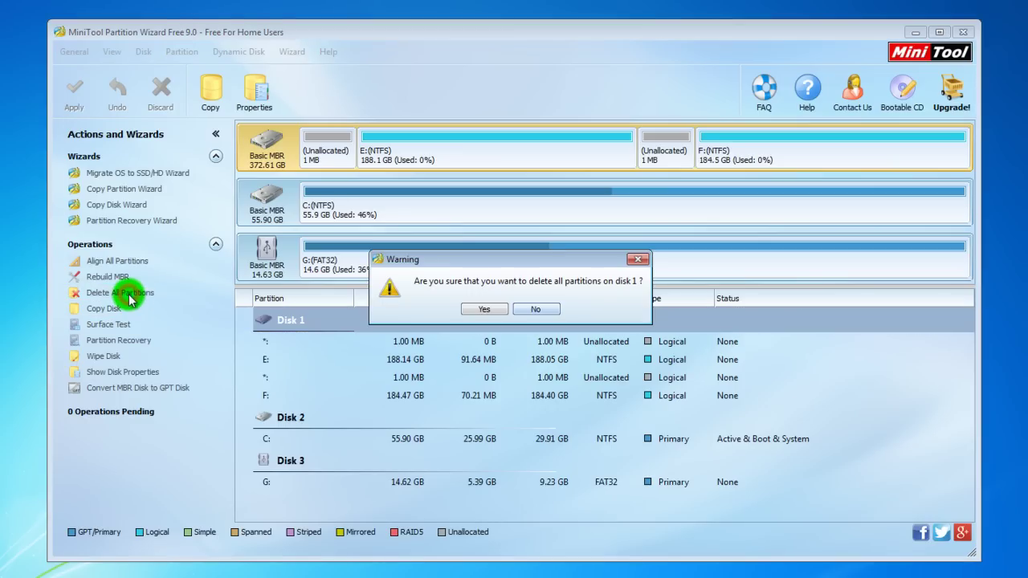
click(482, 310)
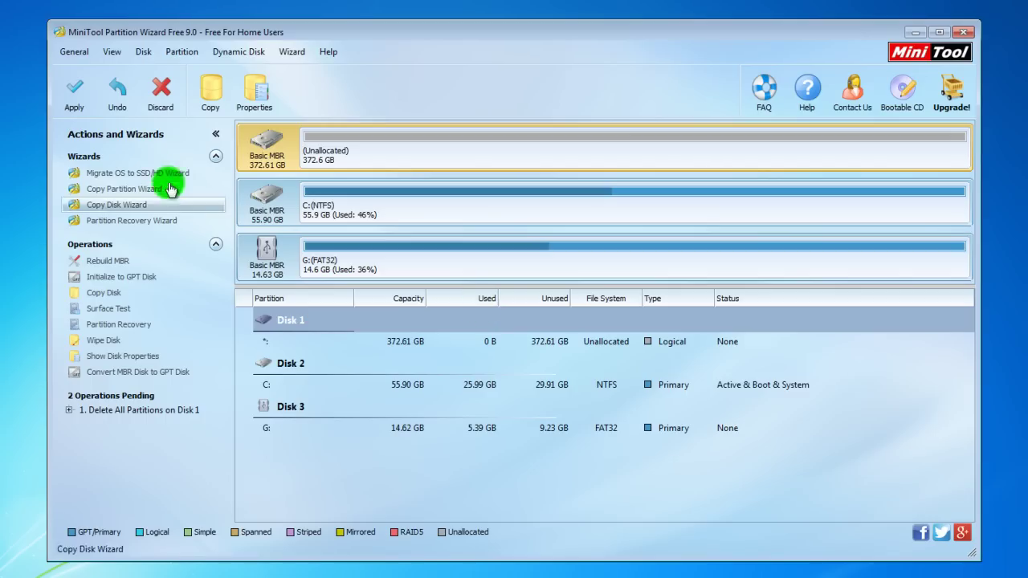
click(85, 102)
click(484, 325)
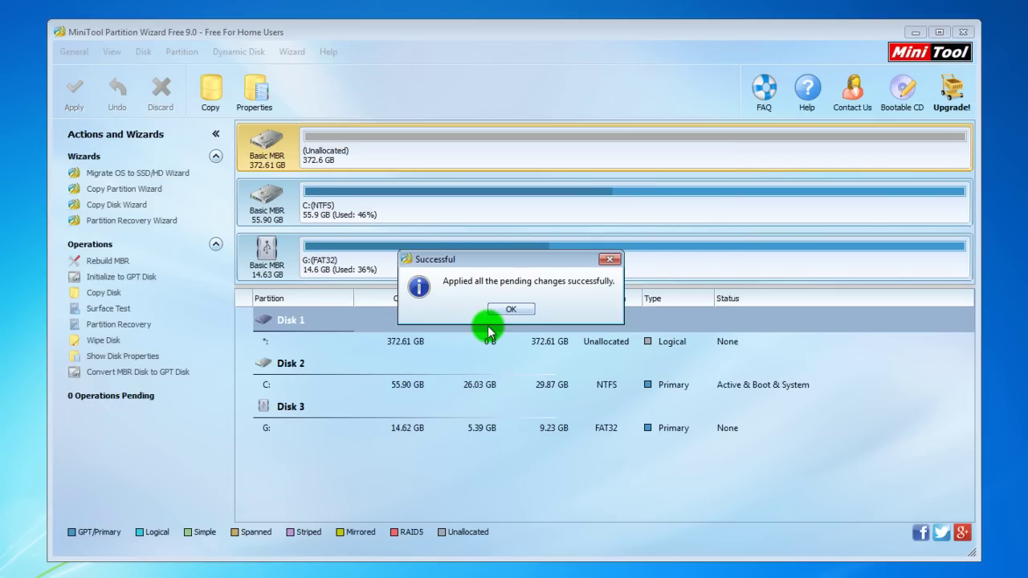
click(495, 314)
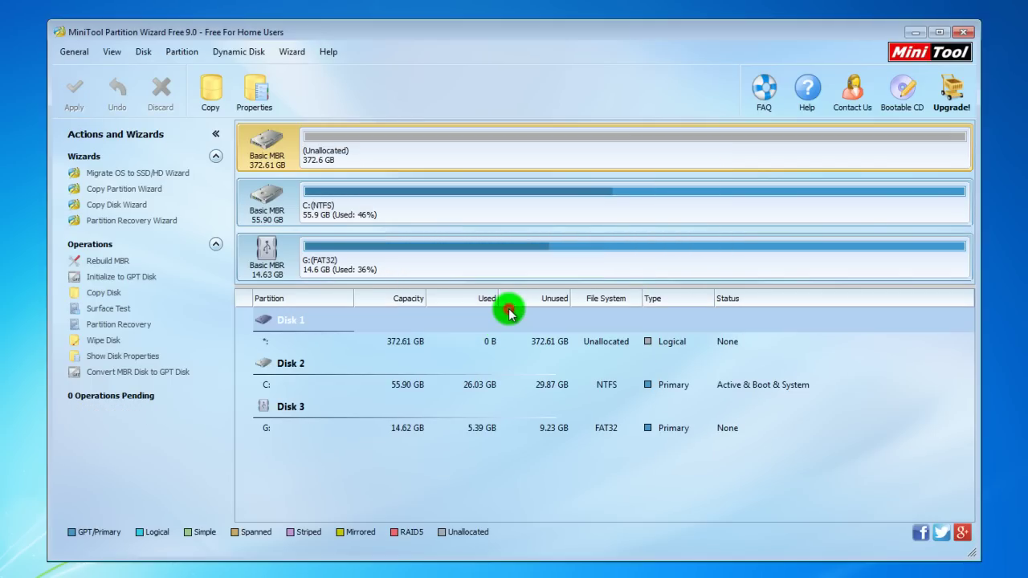
Create a primary NTFS partition E: of about 203 GB on Disk 1, leaving the remaining space after it unallocated
click(590, 157)
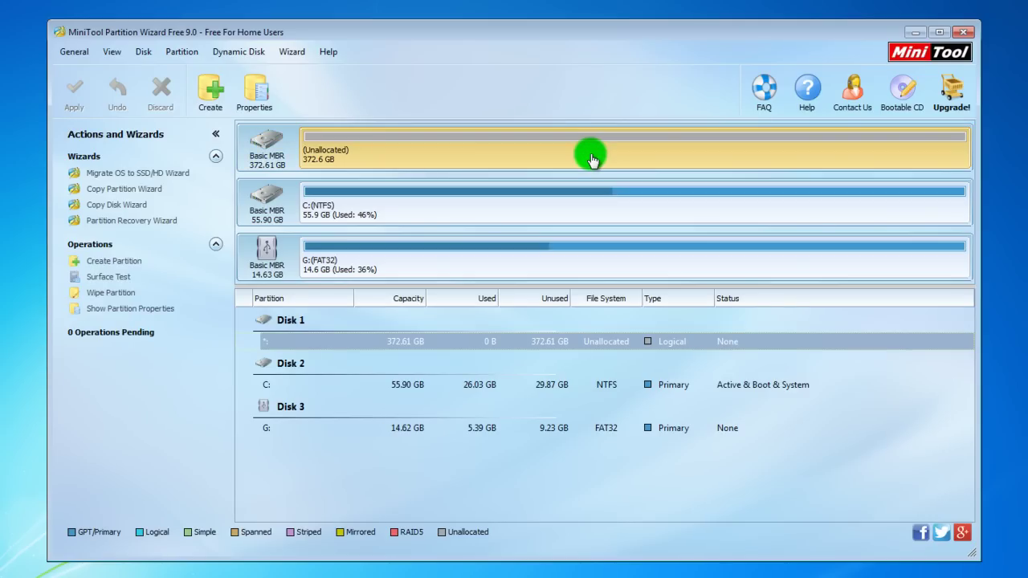
right_click(592, 160)
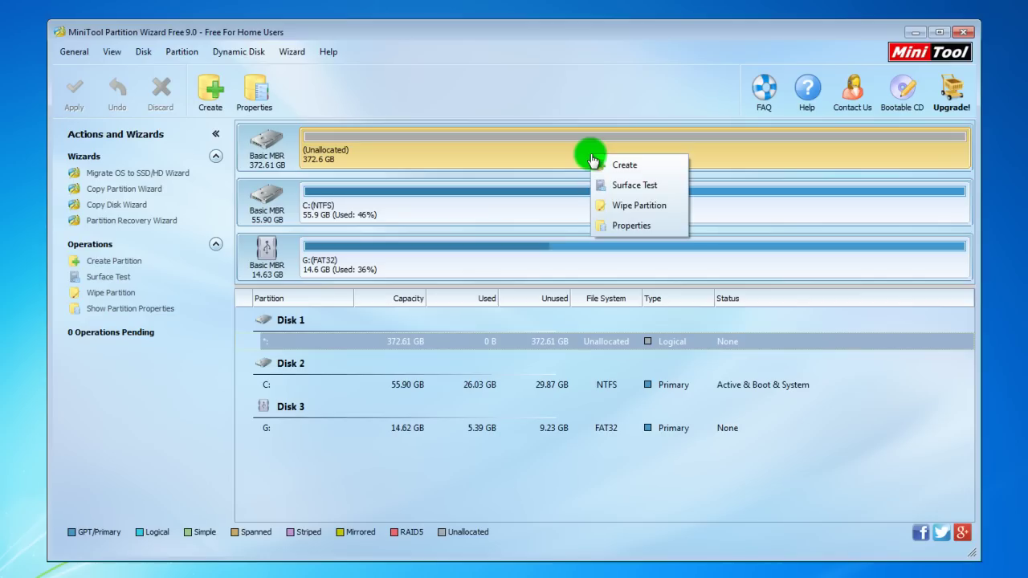
click(659, 169)
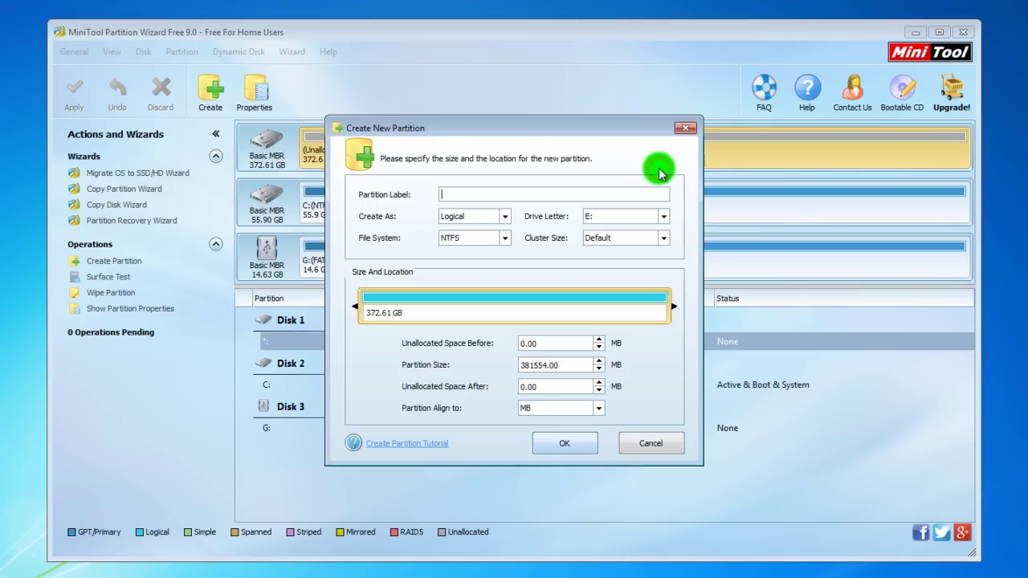
click(505, 217)
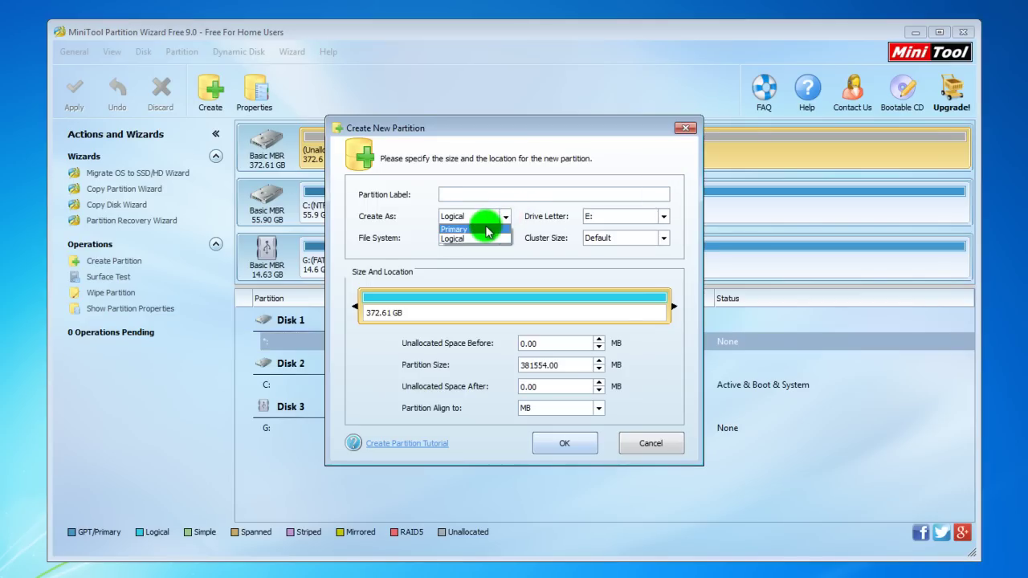
click(487, 229)
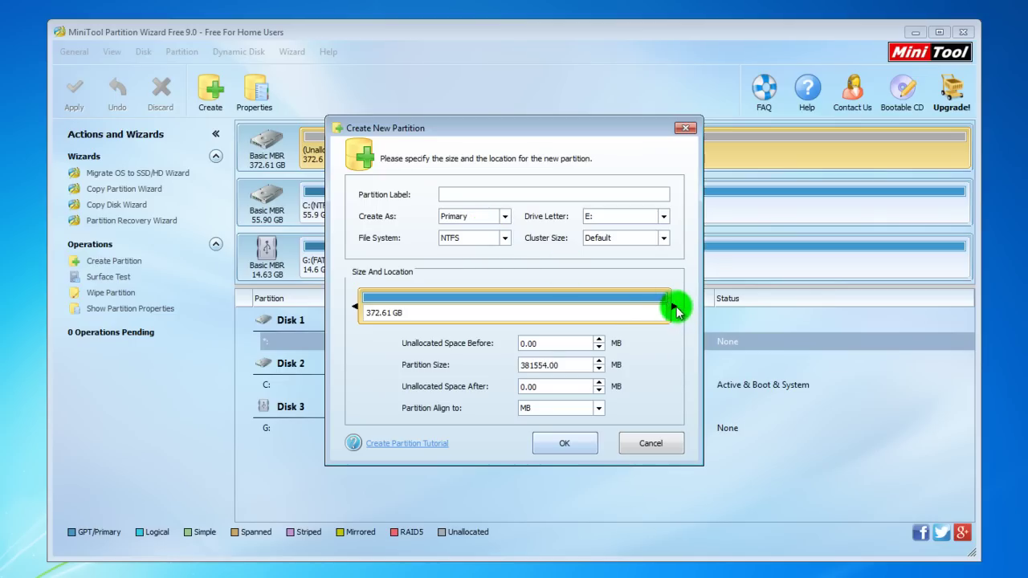
drag(672, 305, 534, 292)
click(585, 445)
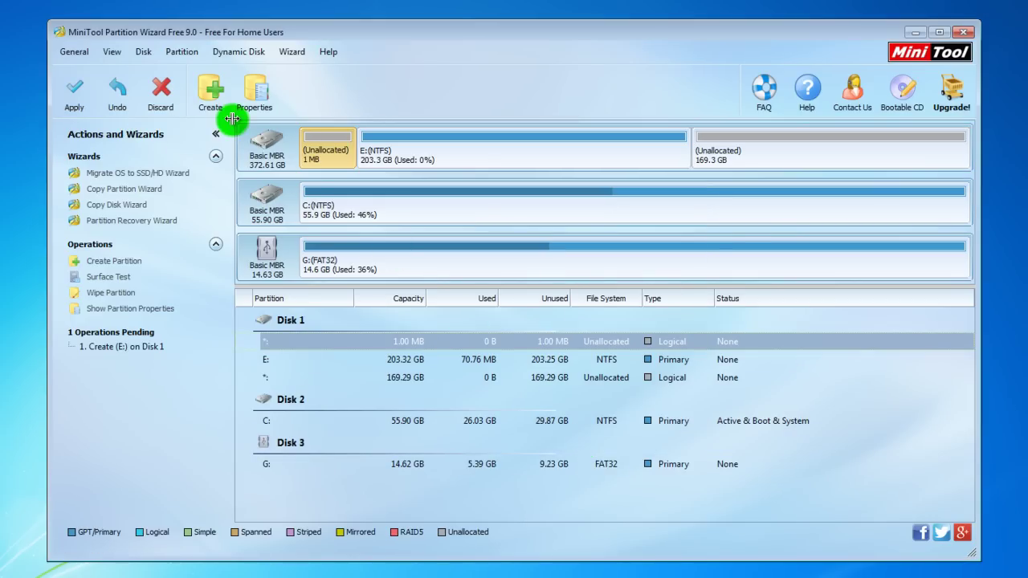
Apply the pending creation of primary partition E: on Disk 1
click(78, 99)
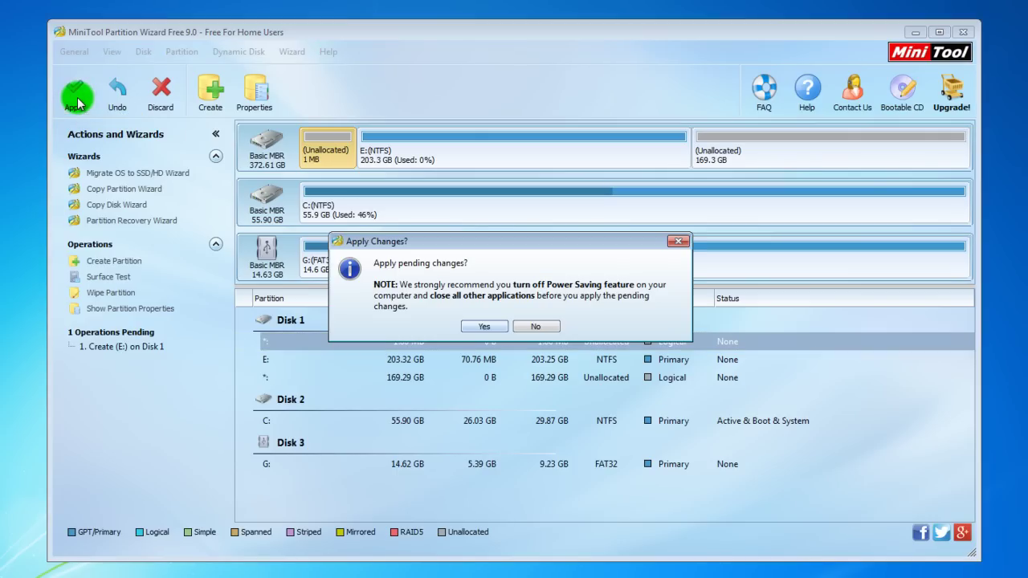
click(479, 326)
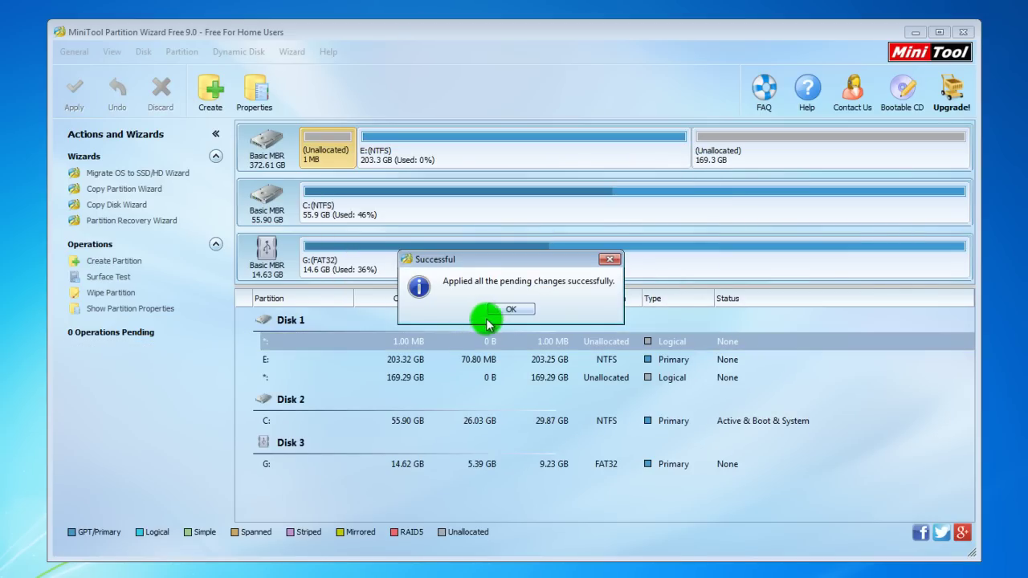
click(508, 311)
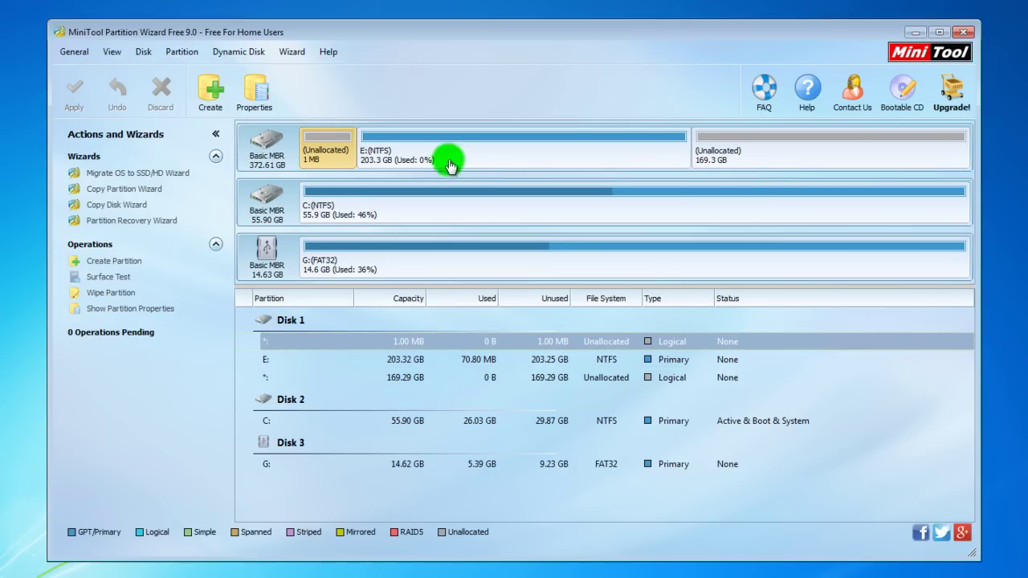
Set primary partition E: on Disk 1 as active and apply the pending change
click(672, 366)
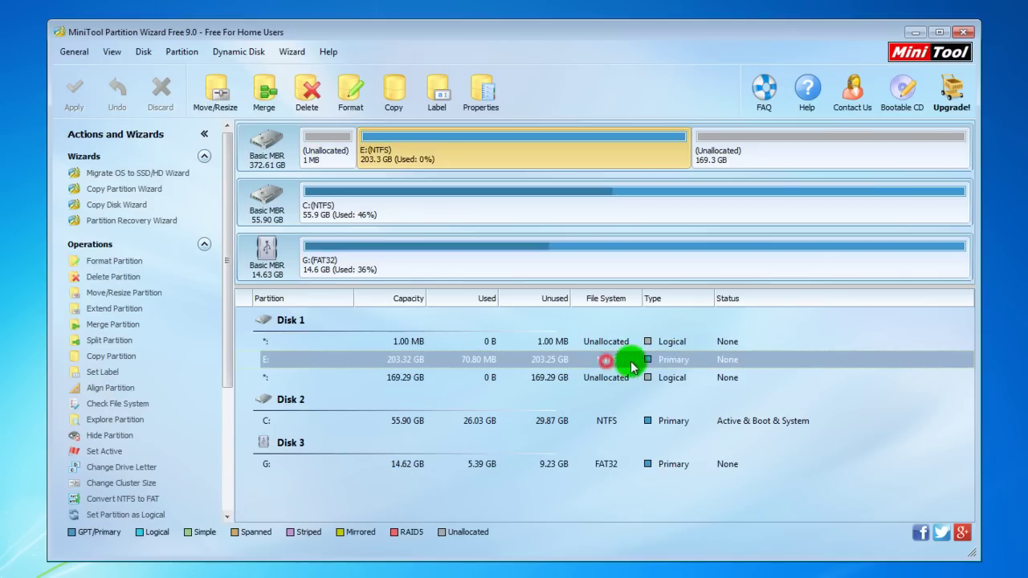
right_click(671, 366)
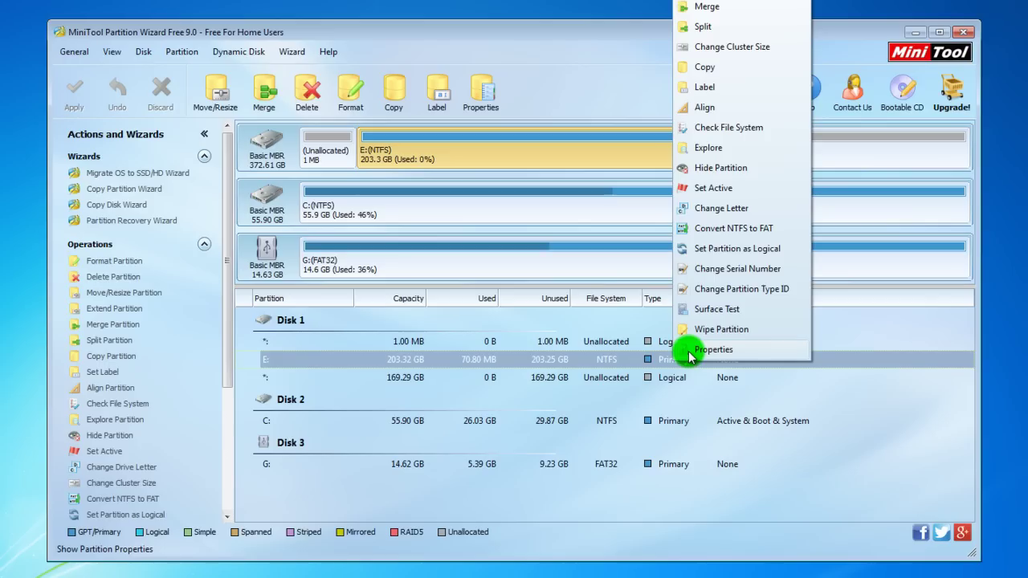
click(720, 190)
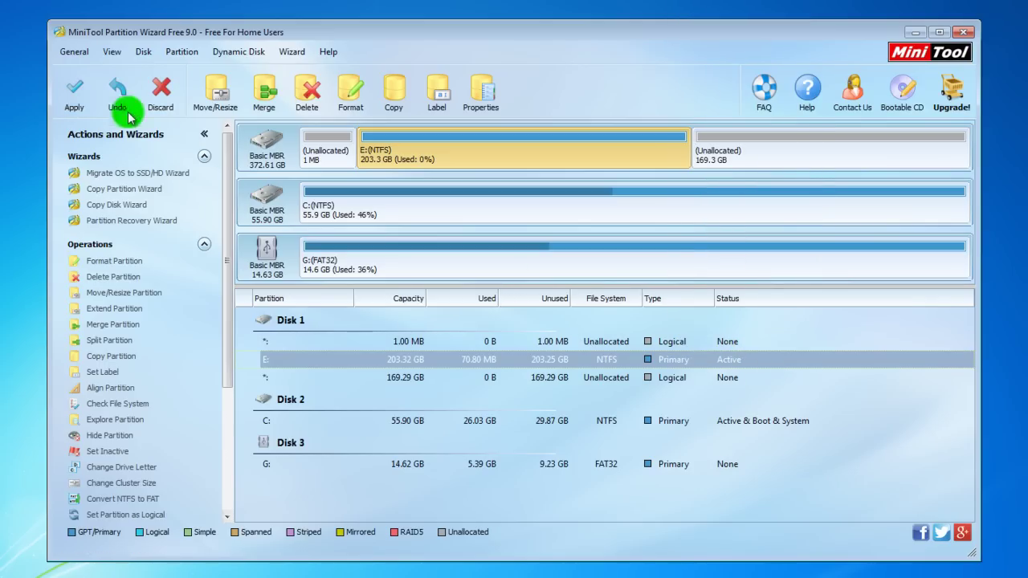
click(72, 90)
click(505, 328)
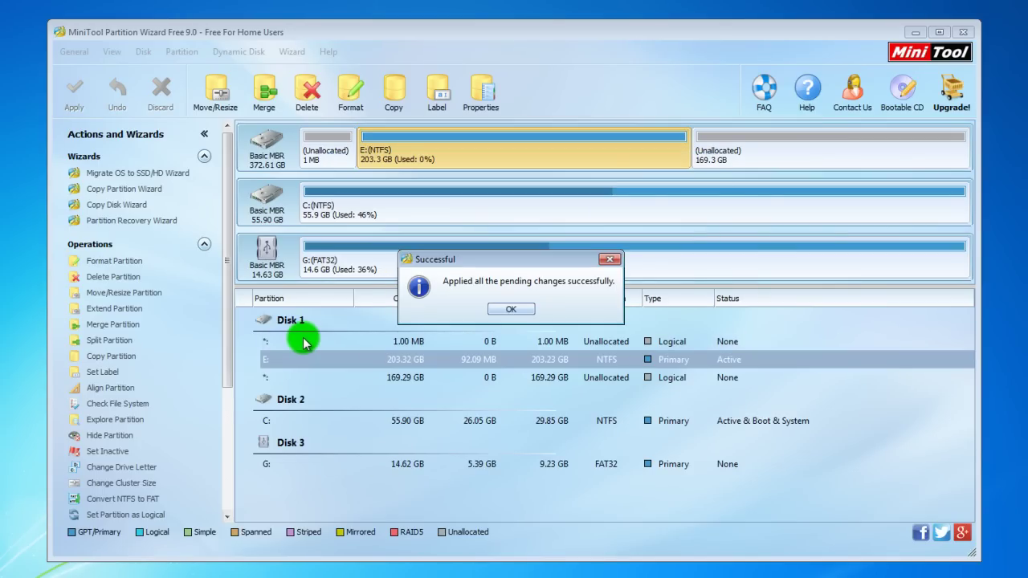
click(510, 309)
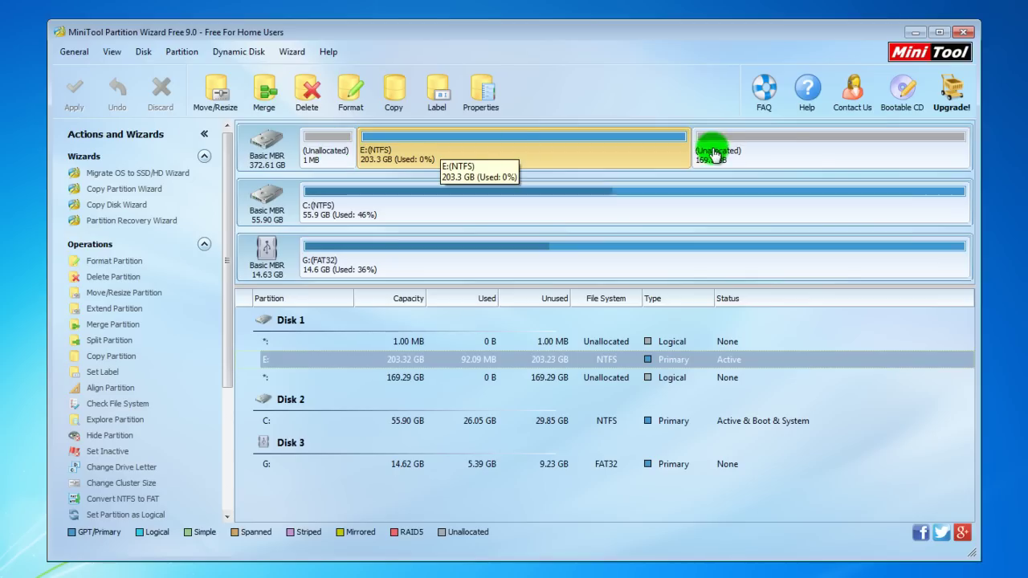
Create logical NTFS partition F: using all 169.29 GB of unallocated space on Disk 1, and apply the change
right_click(782, 153)
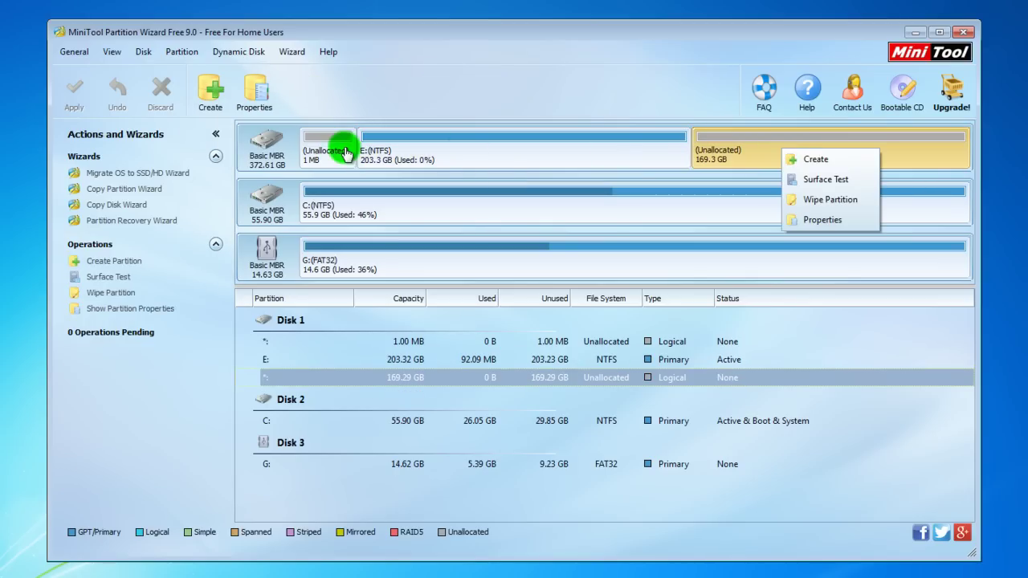
click(850, 164)
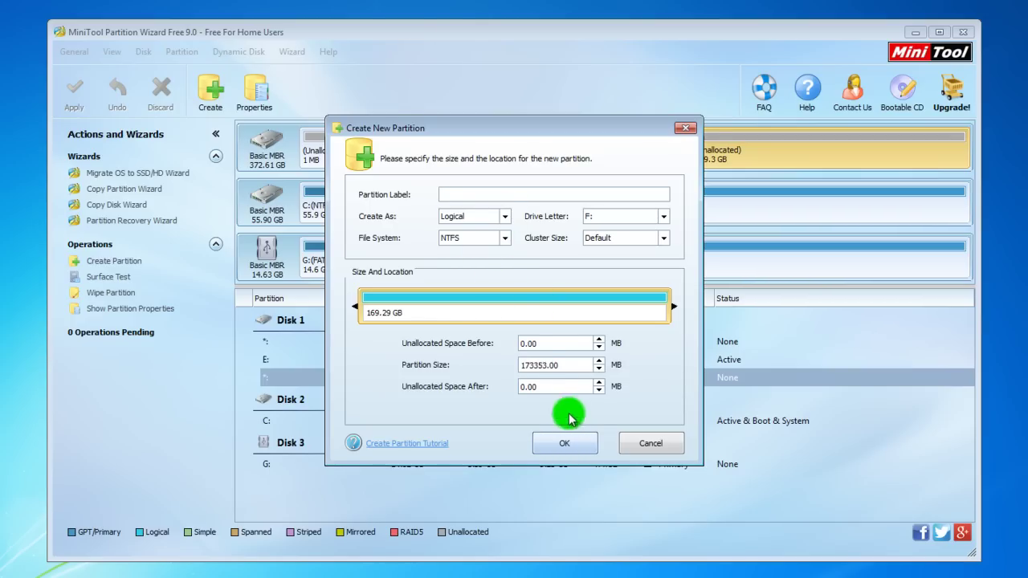
click(566, 444)
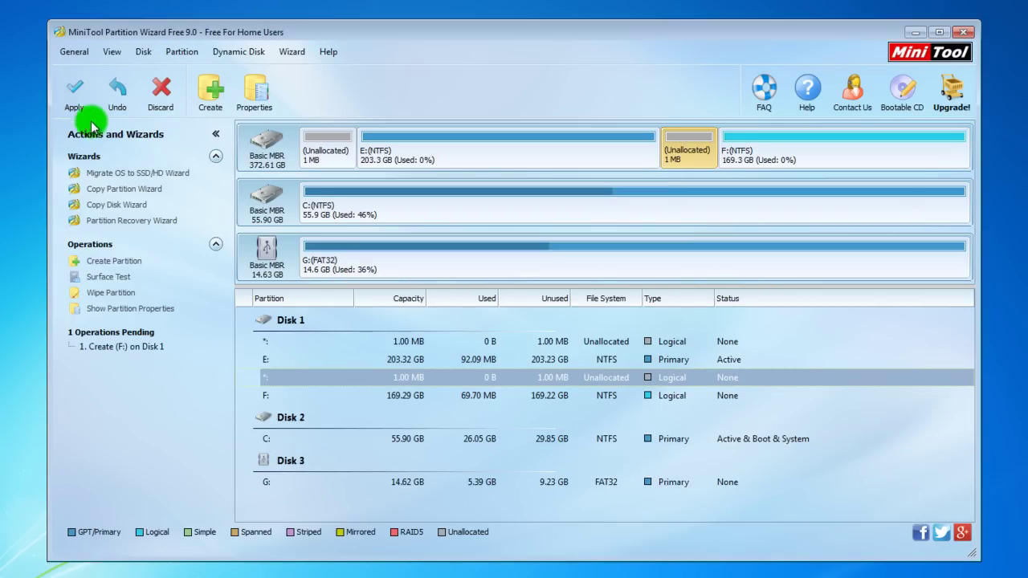
click(76, 102)
click(474, 325)
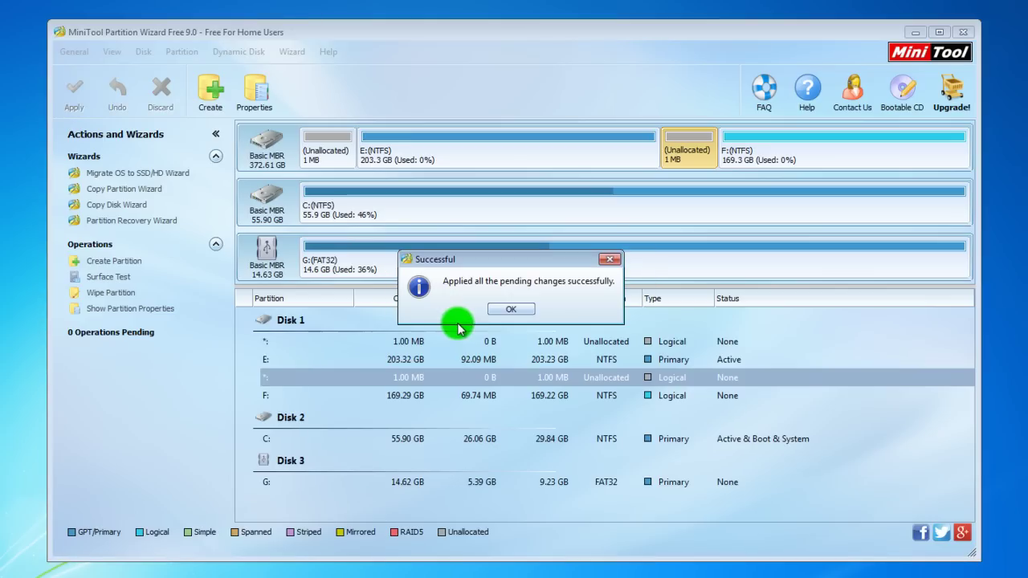
click(518, 315)
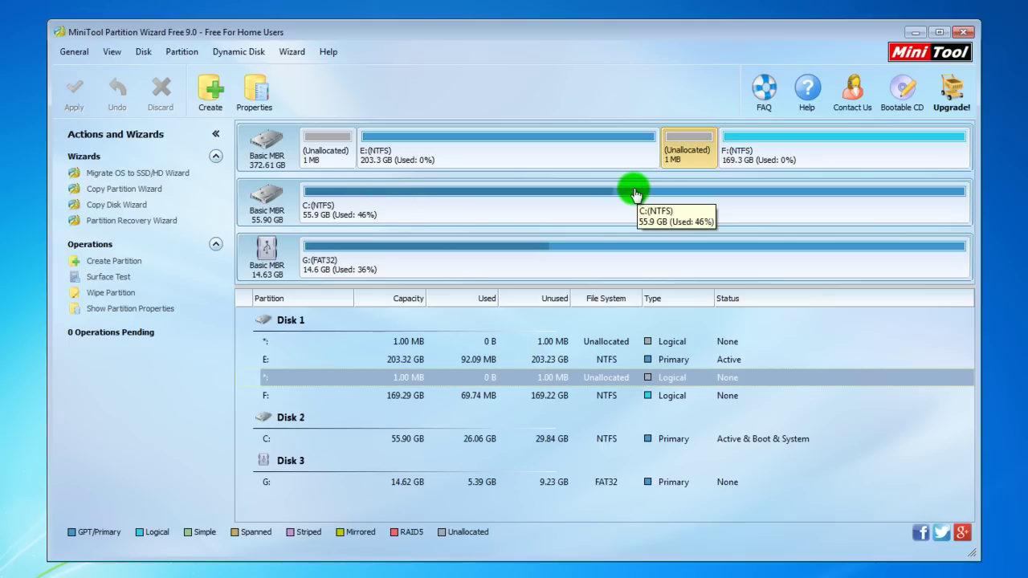
Queue hiding of logical partition F: on Disk 1, review the pending operation and undo it
click(602, 164)
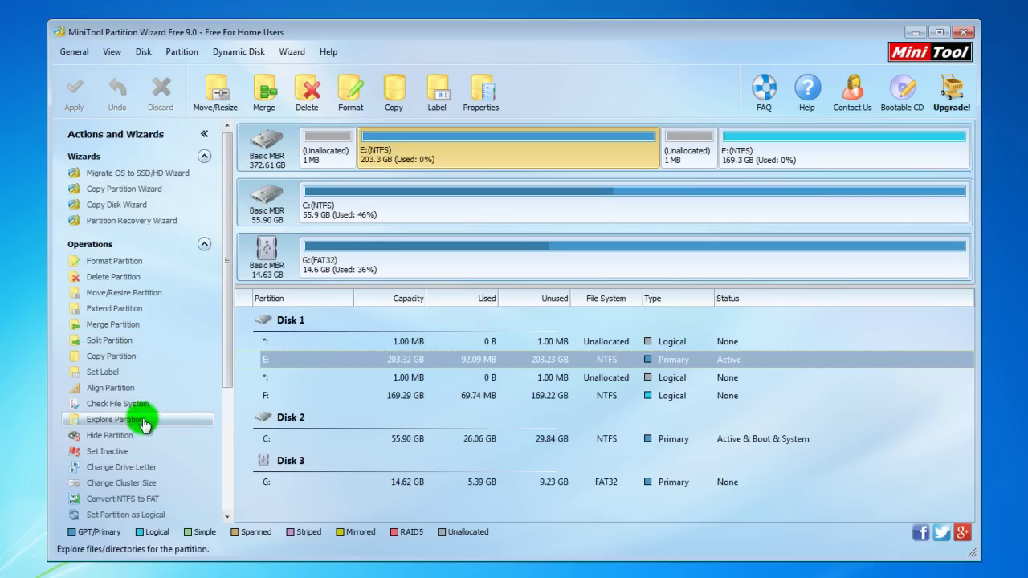
drag(222, 351, 223, 305)
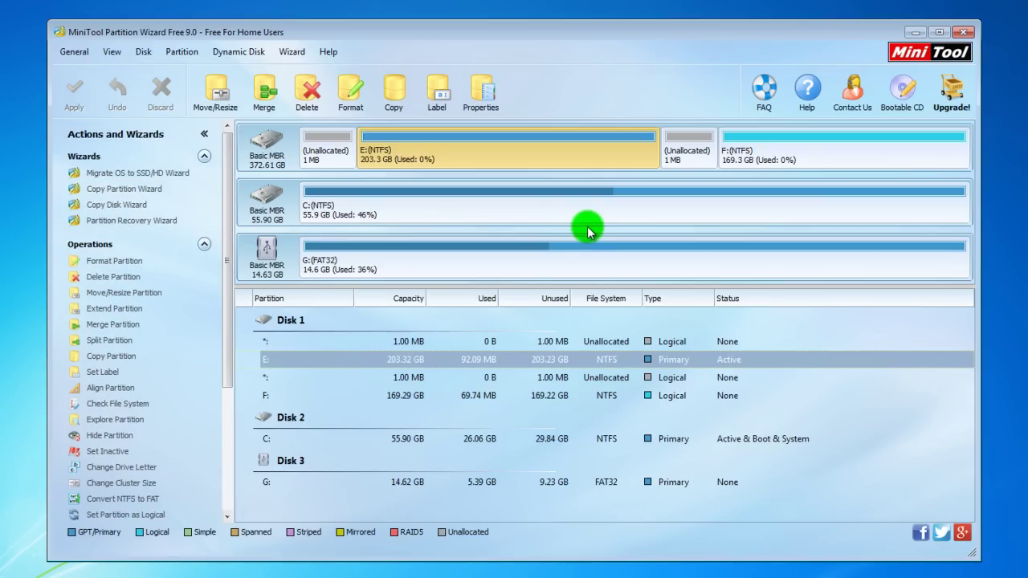
click(781, 154)
click(135, 434)
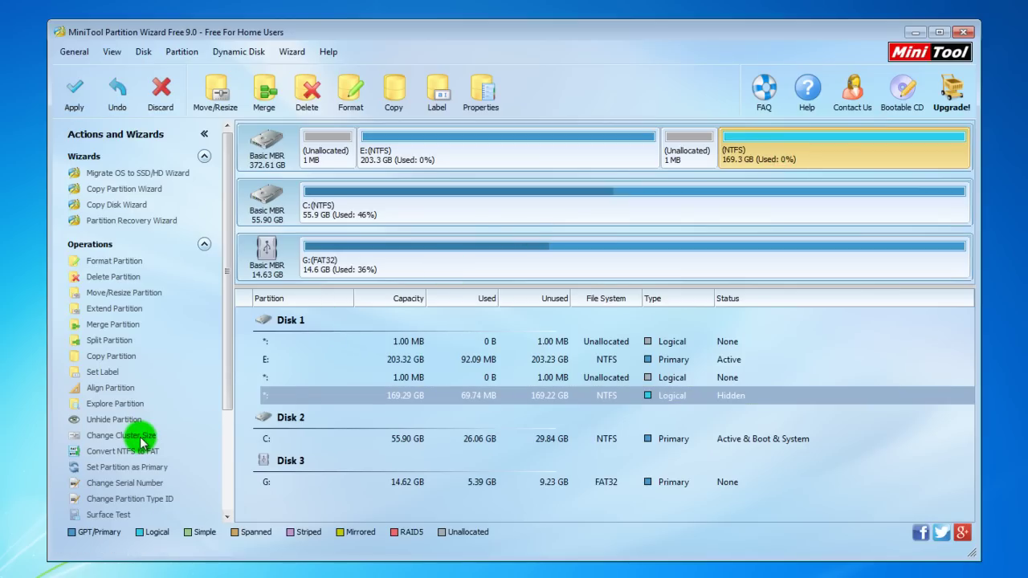
drag(226, 337, 149, 452)
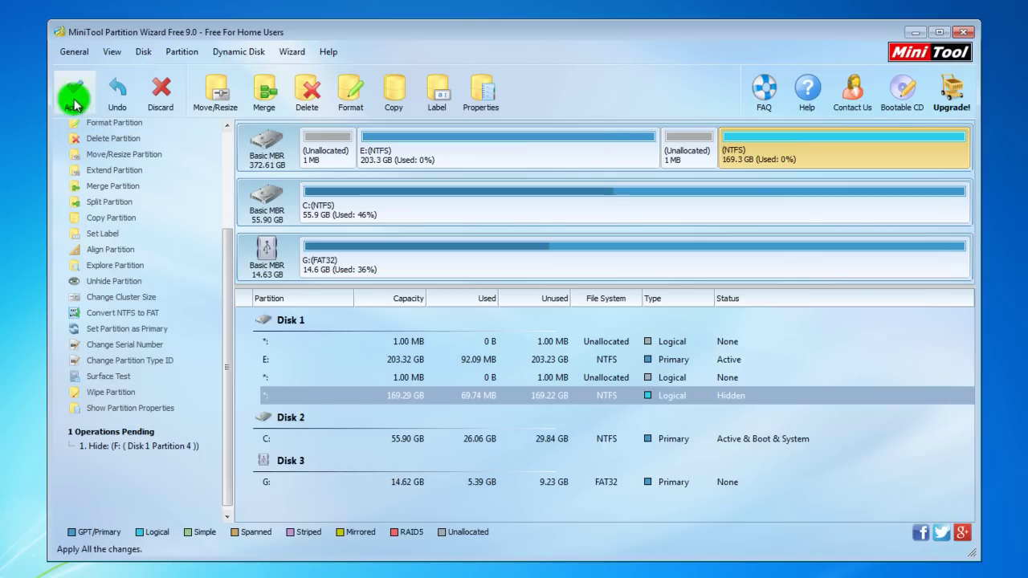
click(118, 95)
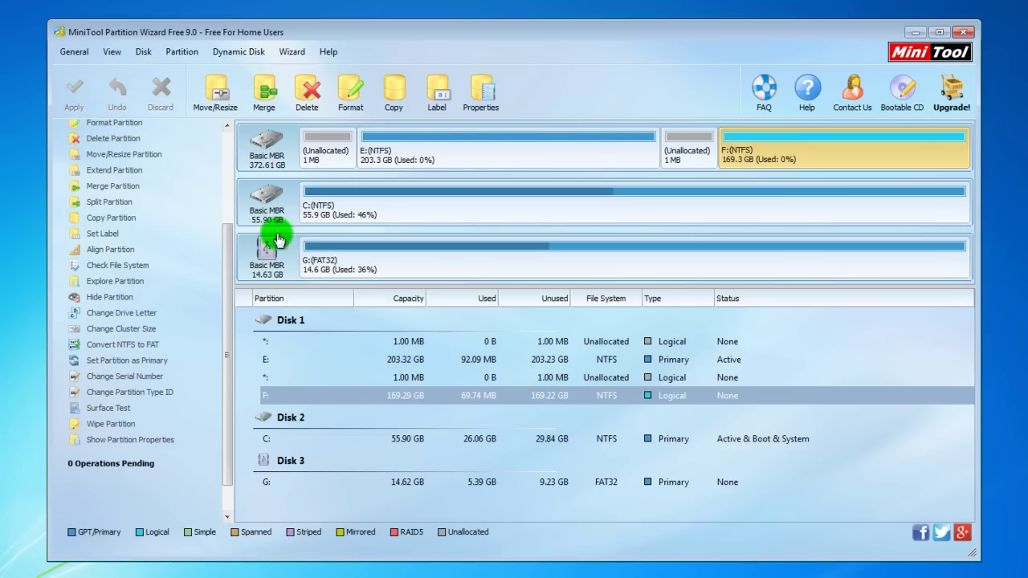
drag(228, 256, 228, 161)
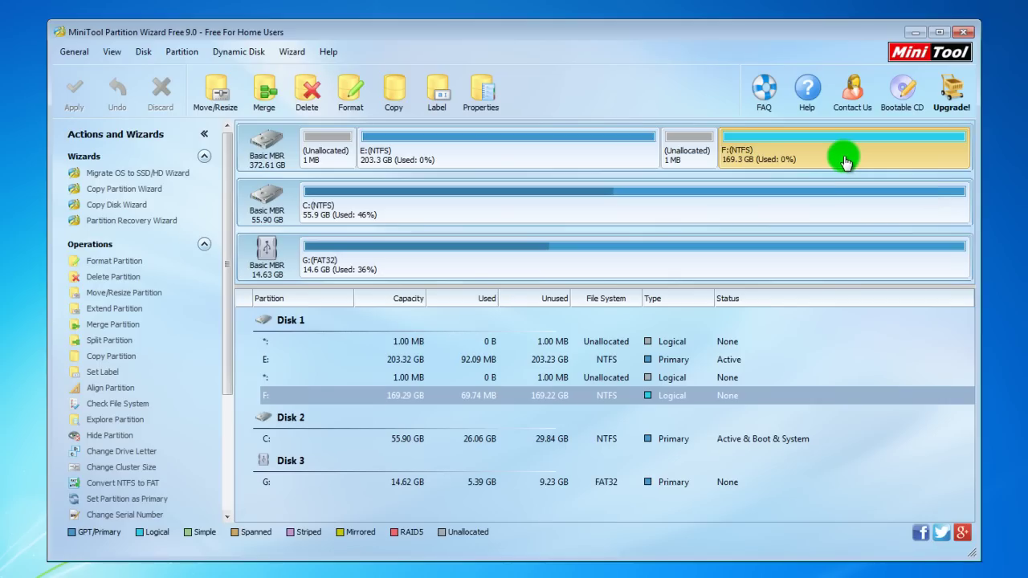
Examine the operations offered for partition E: and Disk 1, and view Disk 1's Surface Test window without starting the test
click(498, 138)
right_click(498, 139)
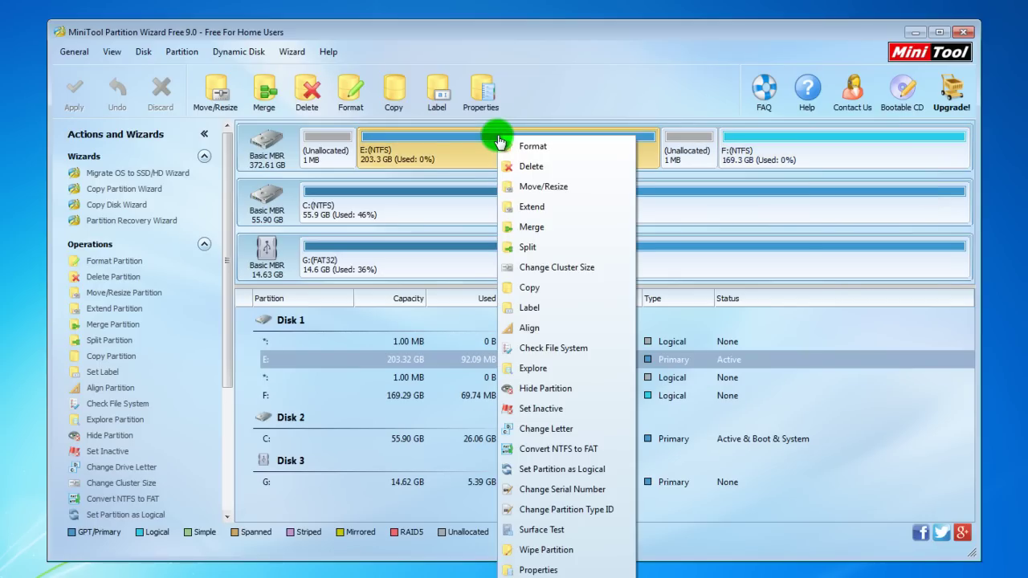
click(372, 319)
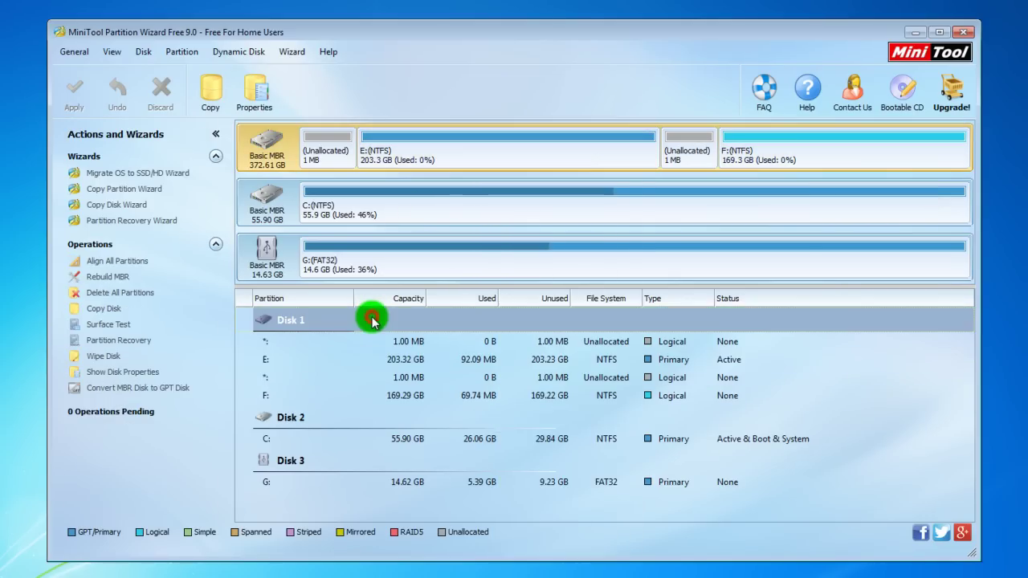
right_click(447, 163)
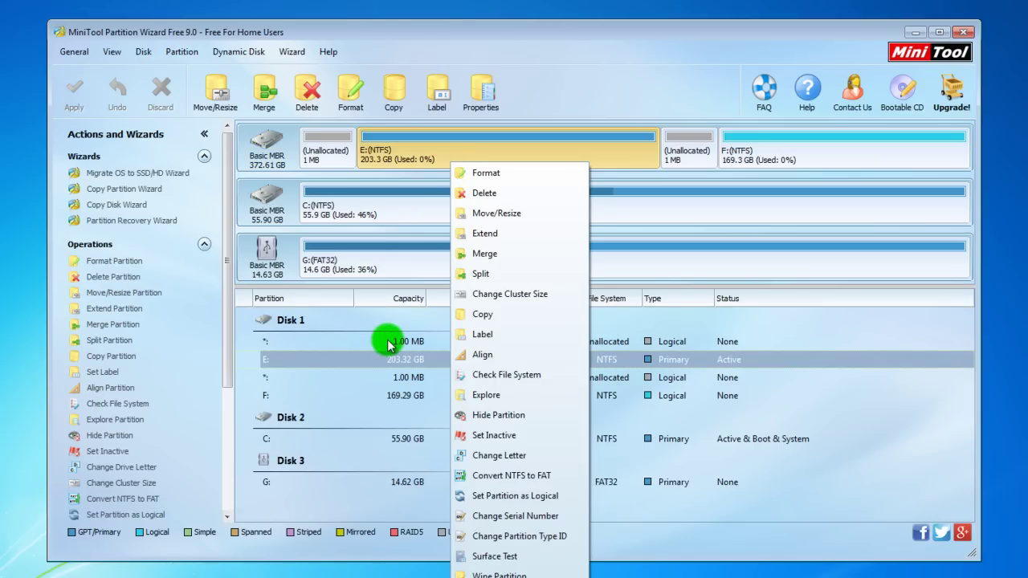
click(347, 328)
right_click(348, 329)
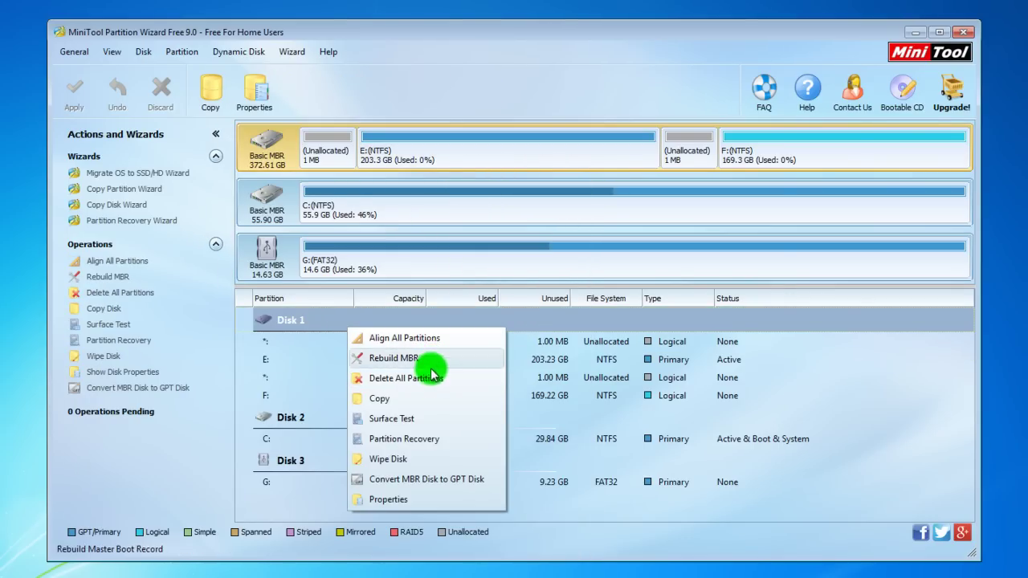
click(429, 419)
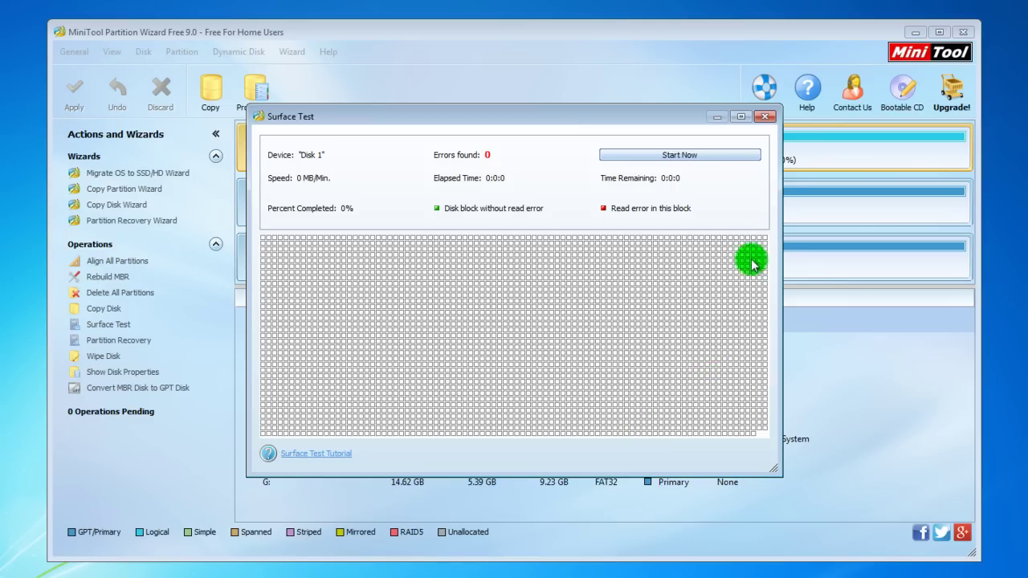
click(767, 119)
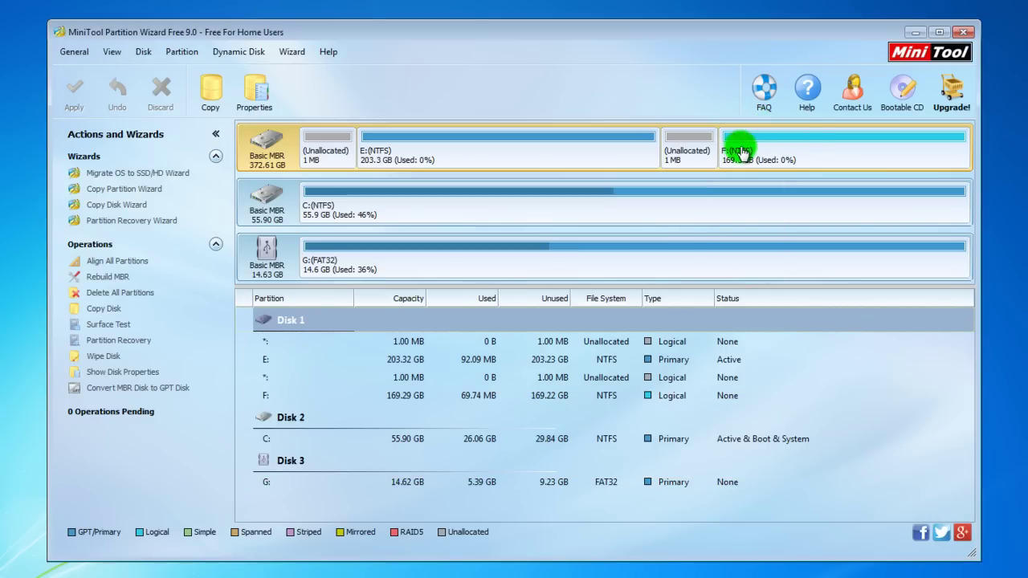